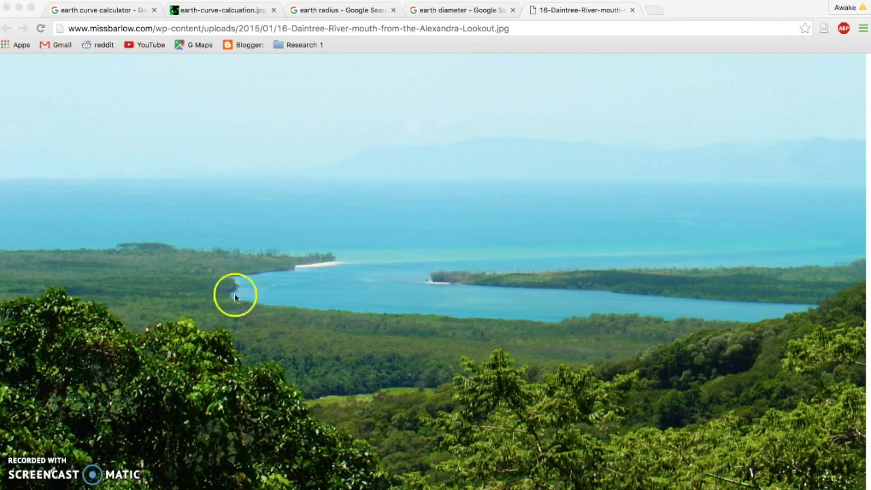
- Return to the "earth curve calculator" search results and expand the answer to "How much does the earth curve in a mile?"
key("ctrl+Tab")
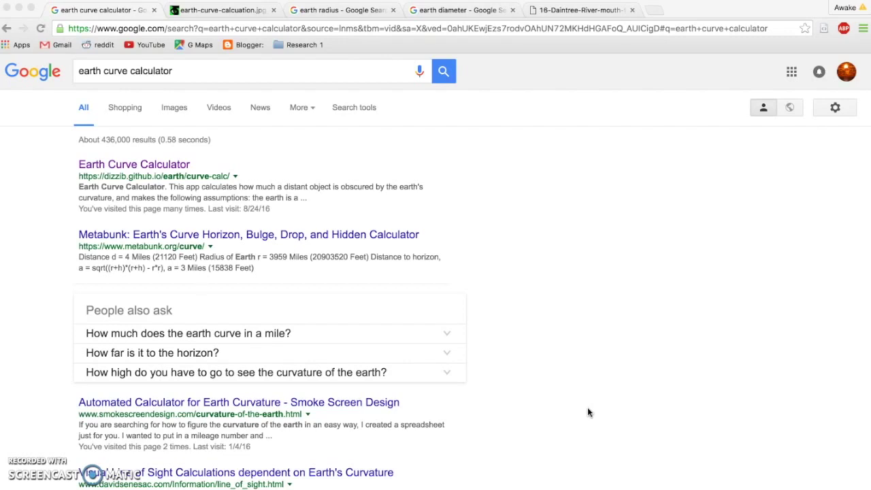
left_click(568, 392)
left_click(445, 333)
left_click(445, 333)
scroll(537, 316, "down", 1)
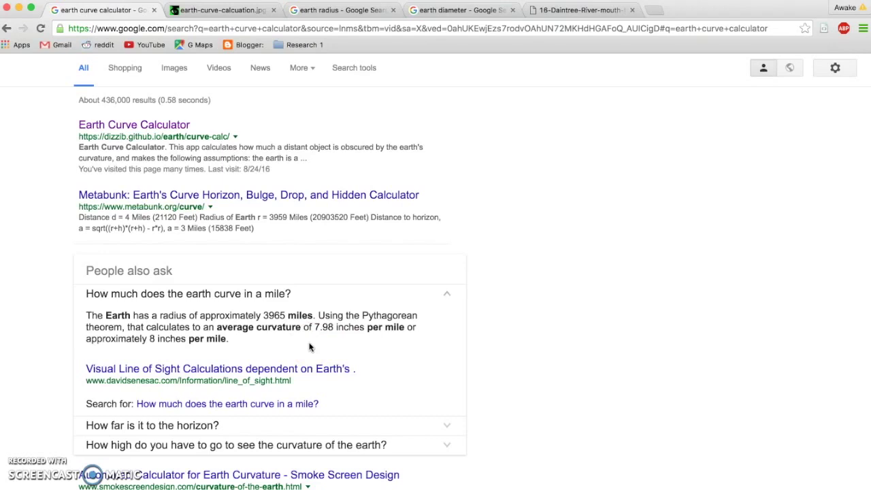
- Switch to SketchUp and examine the cone model overall, then the labelled drops along its slope from 10 to 100 miles
key("super+Tab")
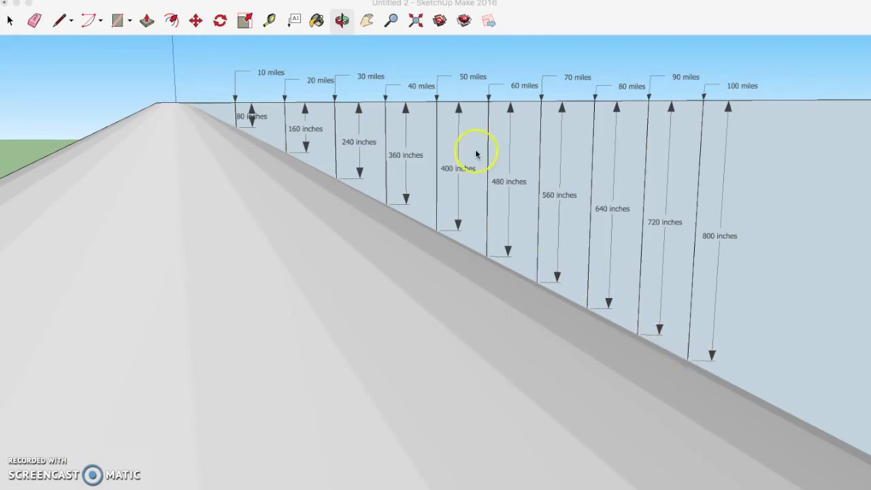
left_click(340, 26)
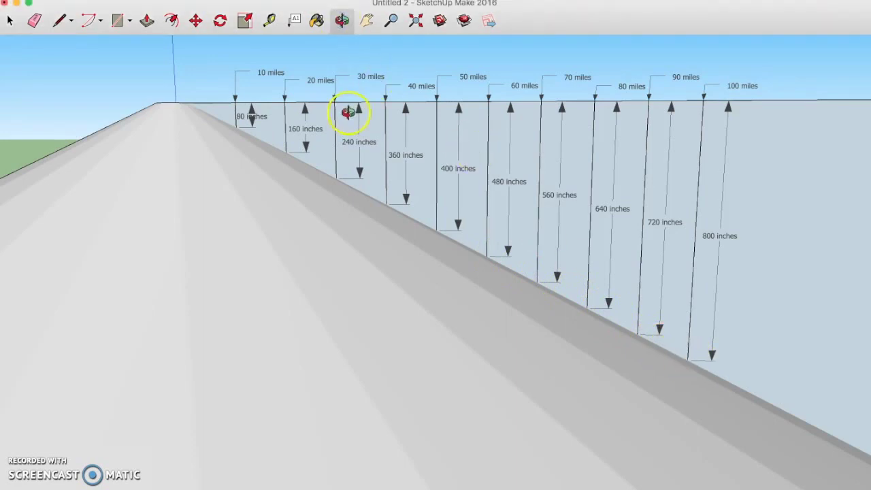
left_click_drag(346, 121, 356, 290)
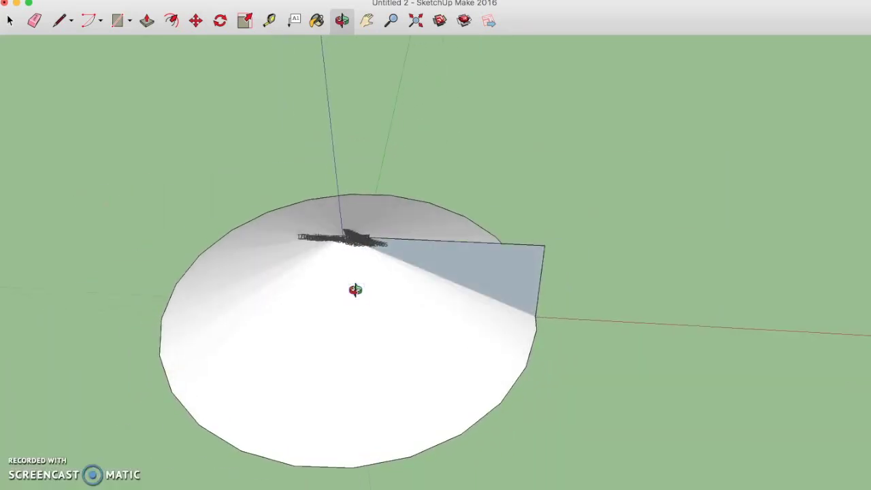
left_click_drag(355, 290, 372, 113)
left_click(336, 212)
scroll(358, 256, "up", 5)
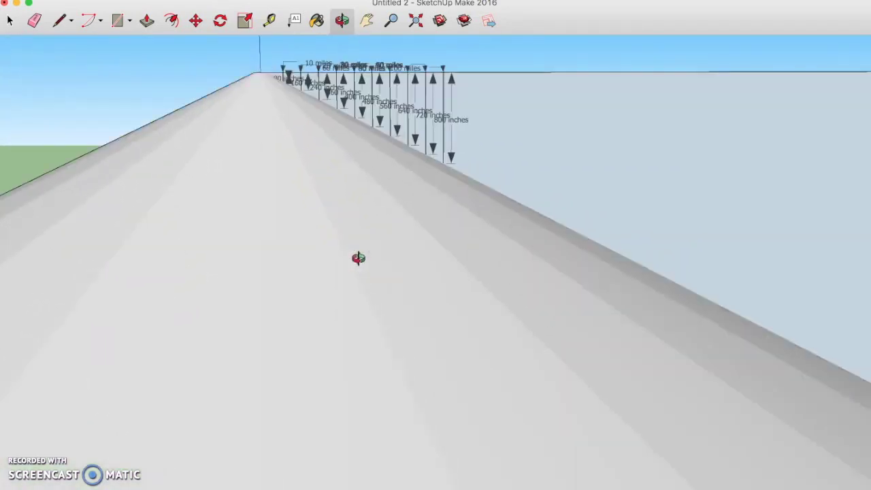
scroll(311, 43, "up", 3)
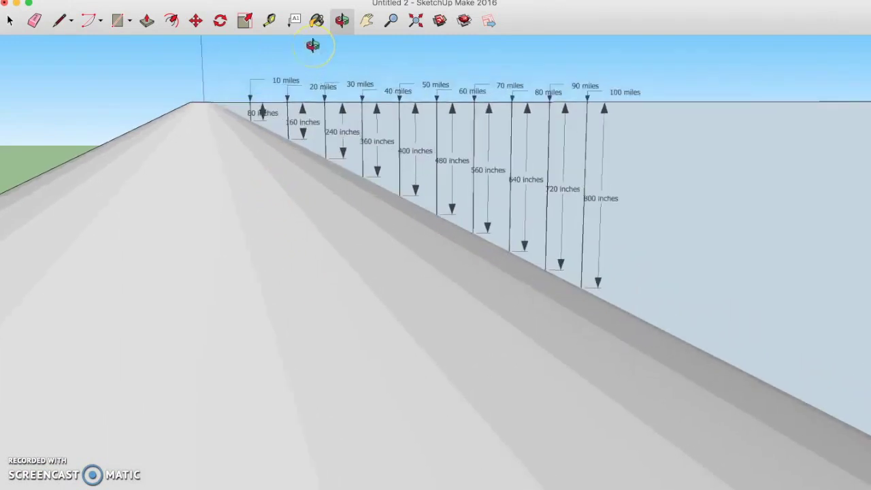
scroll(312, 45, "up", 2)
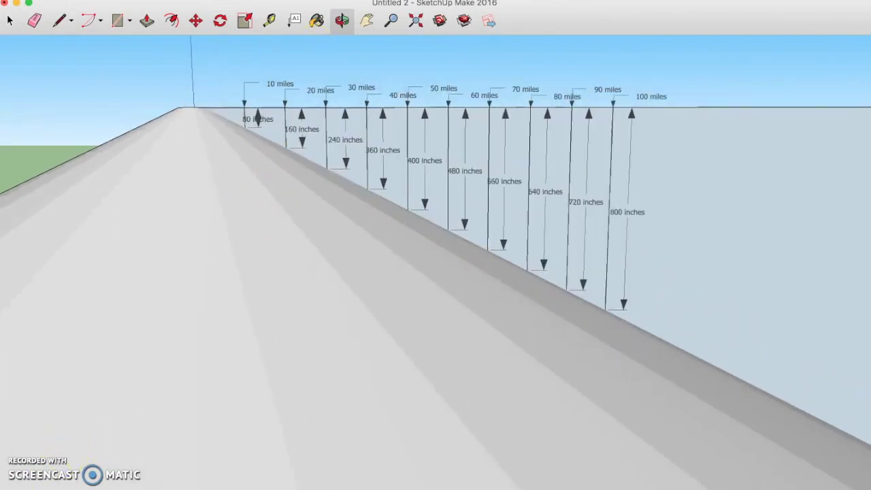
- Switch to Chrome and compare the earth curvature drop chart with the Google result for the earth's radius
left_click(51, 484)
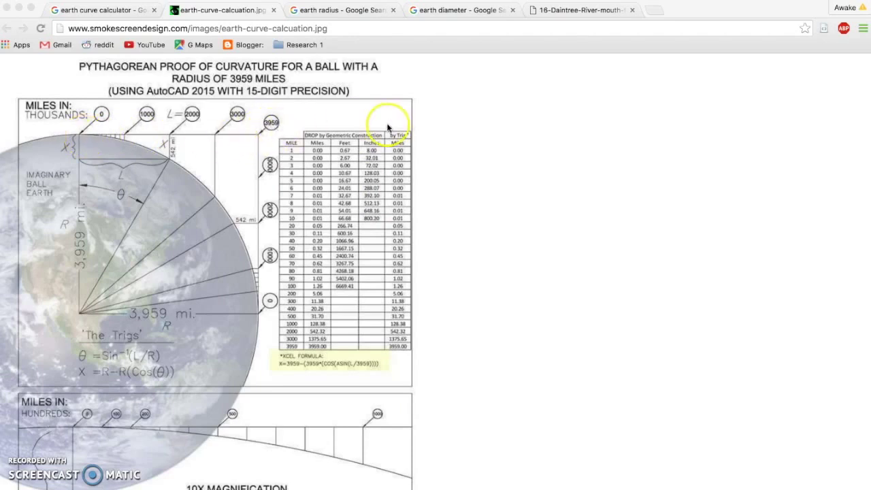
left_click(385, 10)
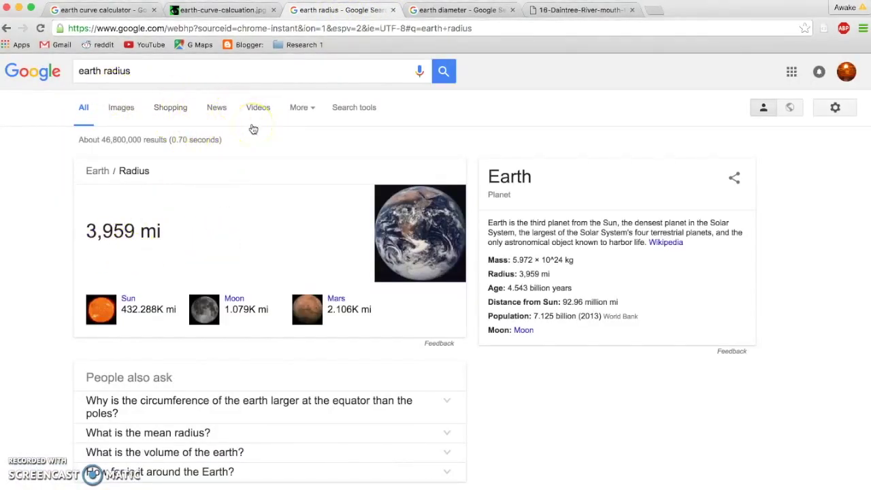
left_click(221, 10)
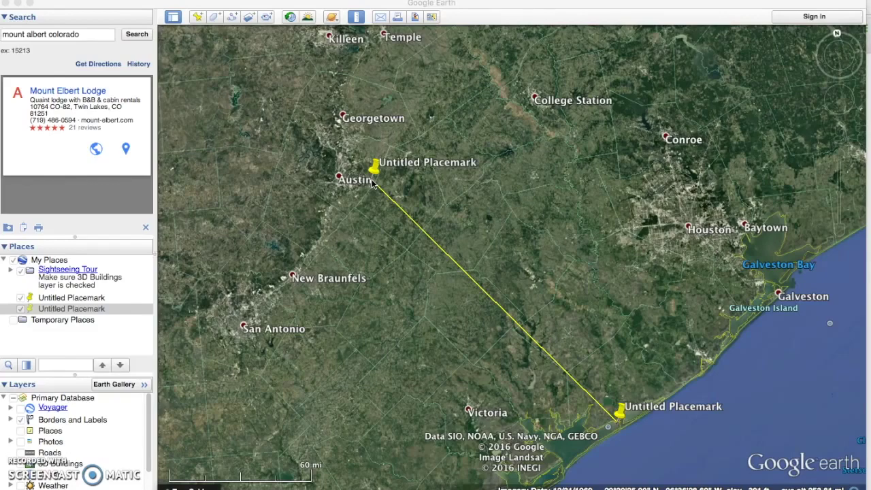
- Examine the inland placemark near Austin at the Webberville river bend, then bring the whole measured line back into view
scroll(372, 184, "up", 5)
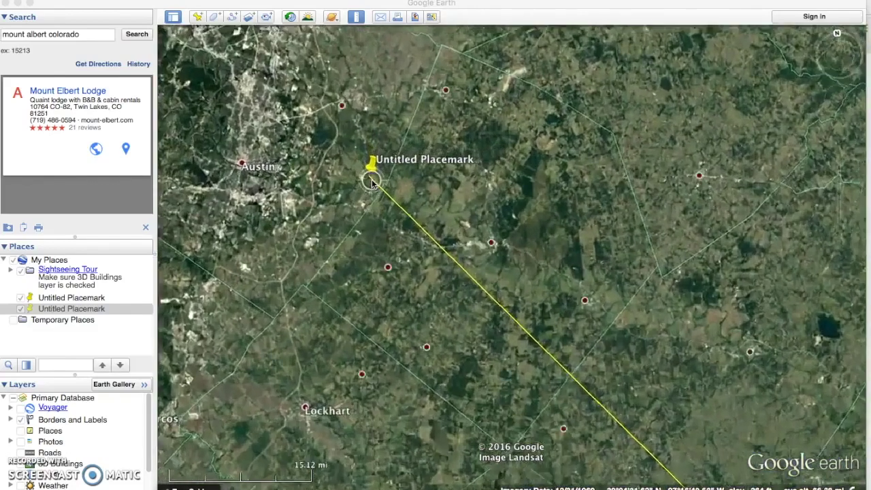
scroll(372, 181, "up", 3)
left_click(366, 174)
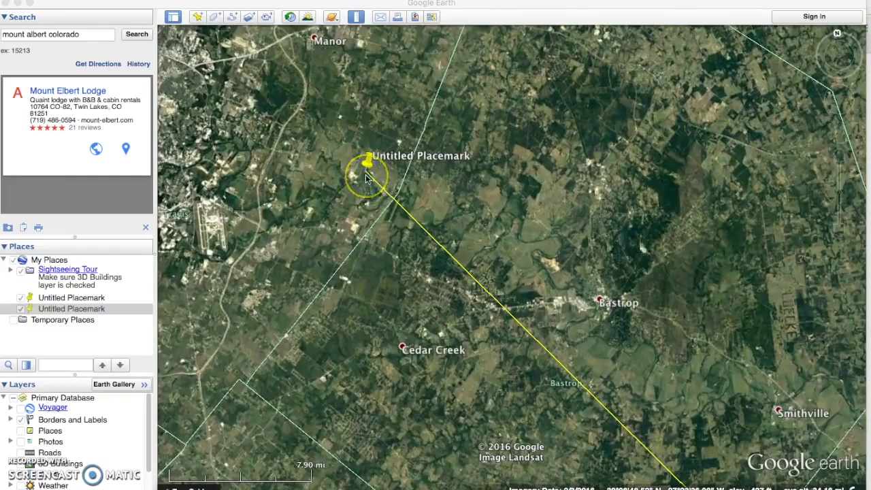
double_click(365, 174)
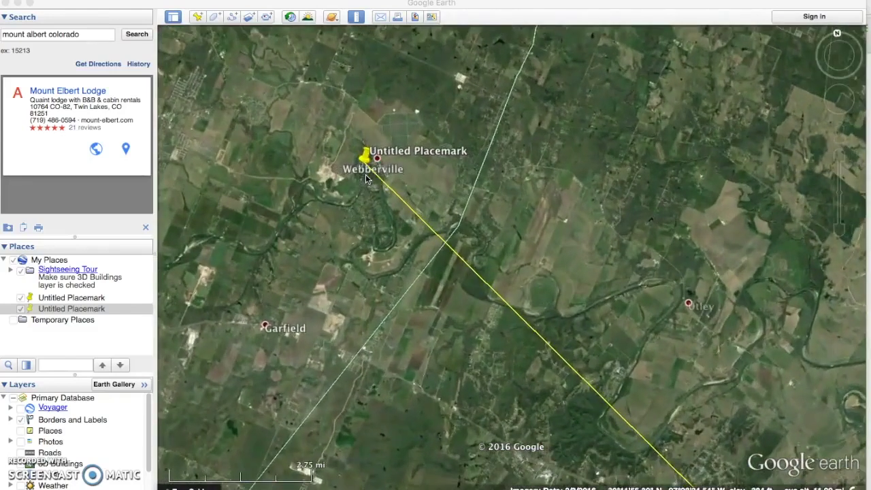
double_click(366, 175)
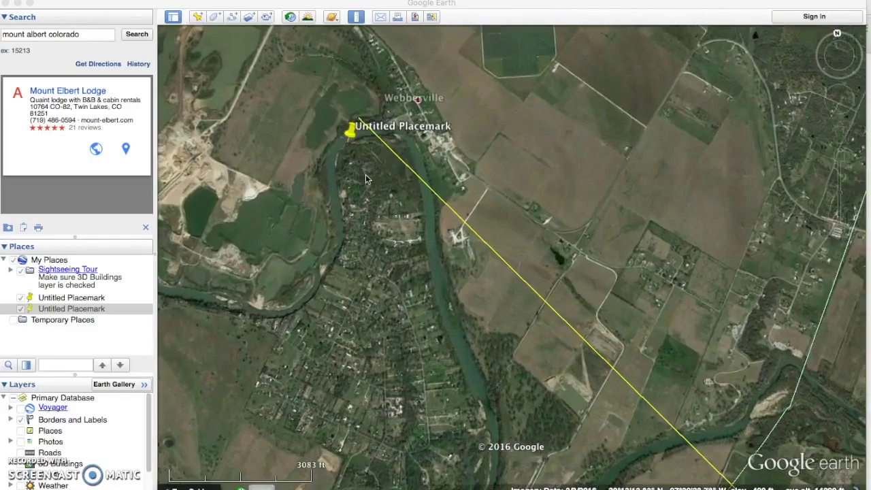
left_click(354, 154)
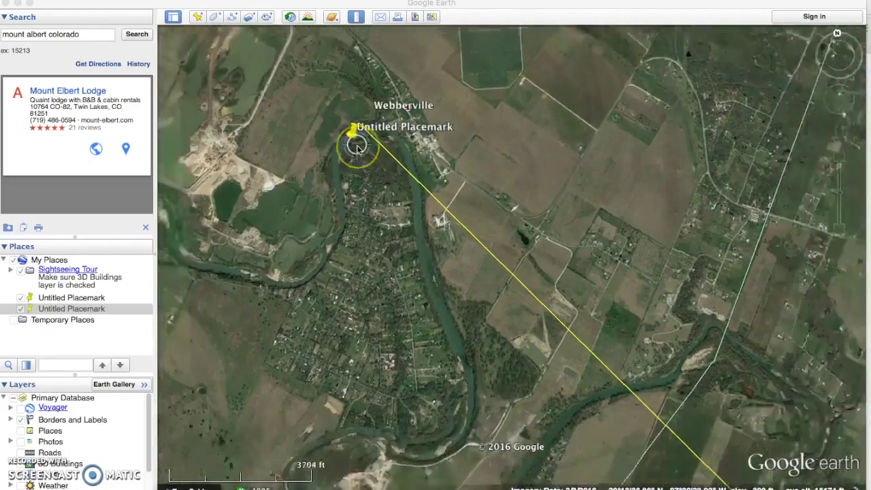
scroll(356, 149, "down", 5)
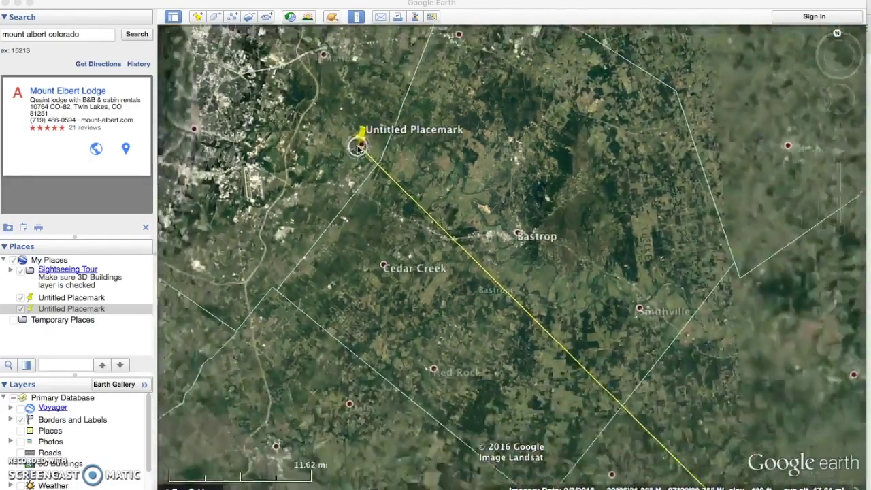
scroll(356, 149, "down", 5)
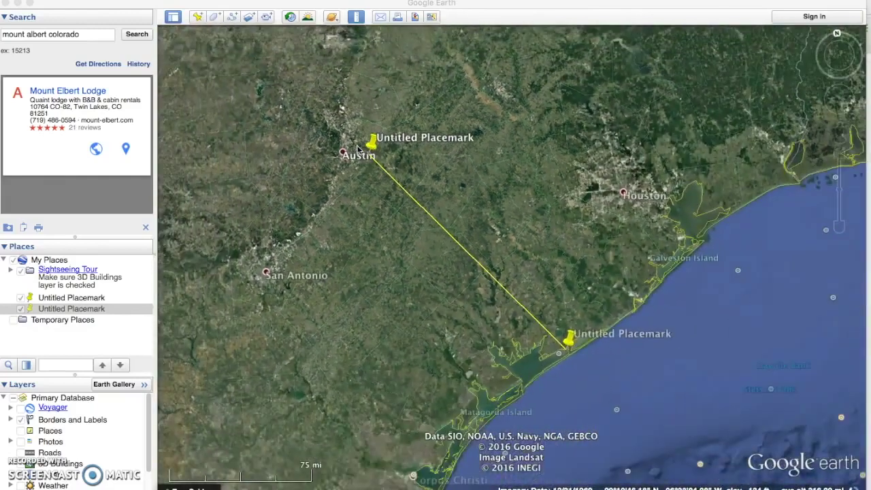
- Examine the coastal placemark near Matagorda and the nearby end of the measured line
left_click(476, 310)
left_click_drag(570, 342, 569, 352)
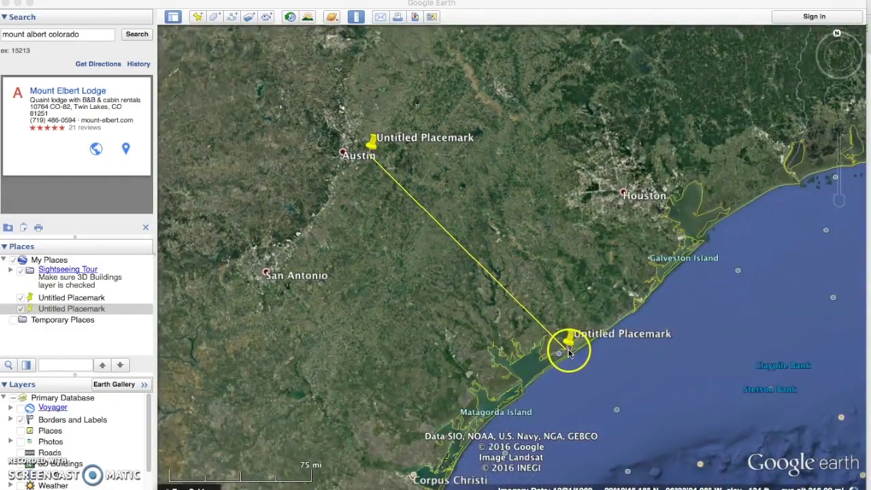
scroll(569, 352, "up", 4)
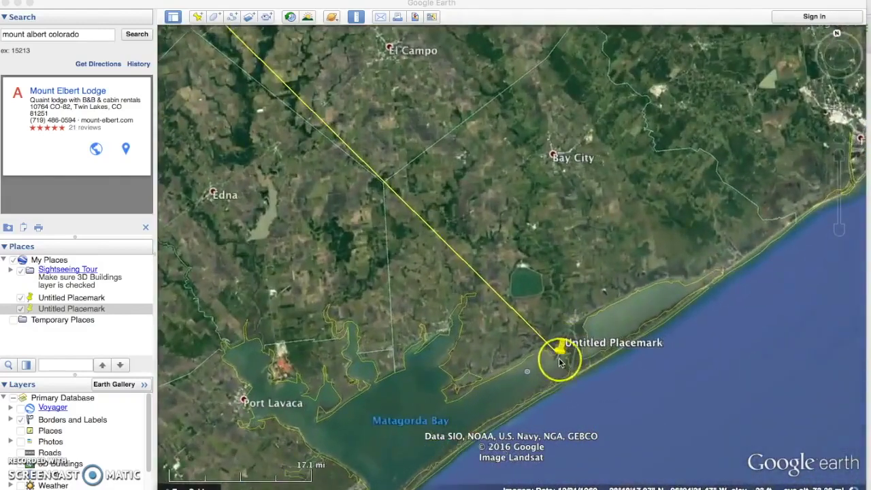
scroll(559, 361, "up", 5)
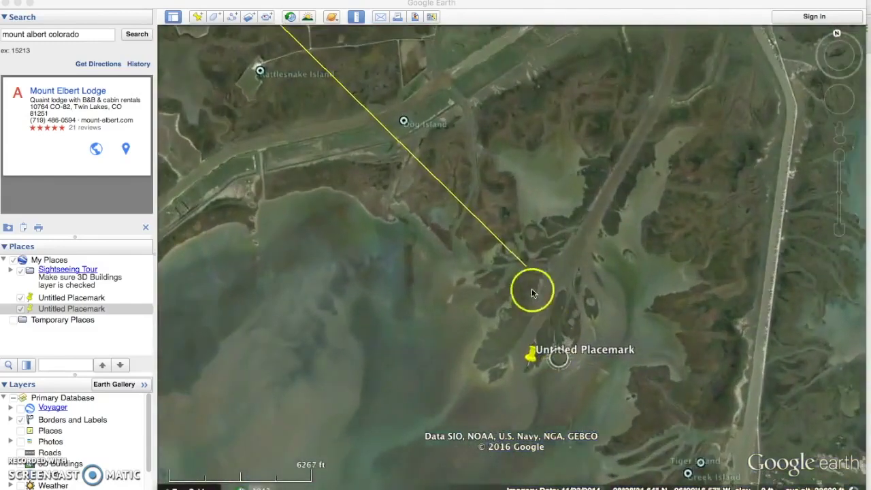
scroll(529, 279, "up", 3)
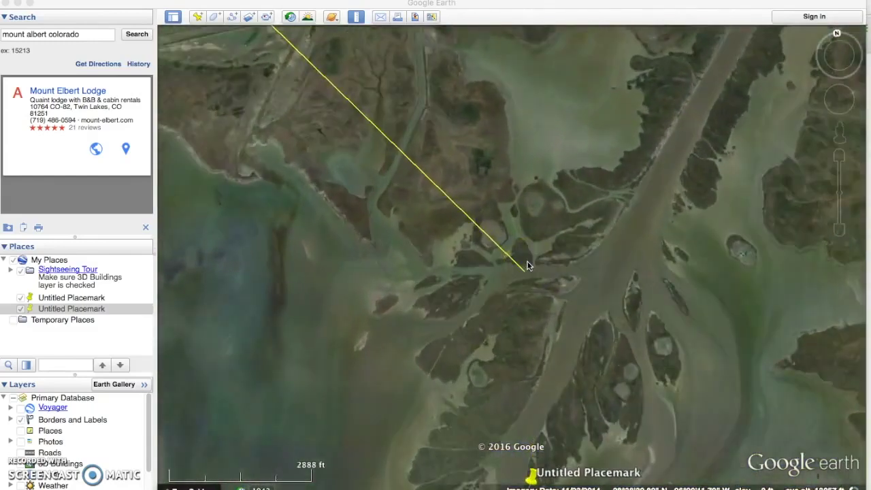
scroll(527, 266, "down", 4)
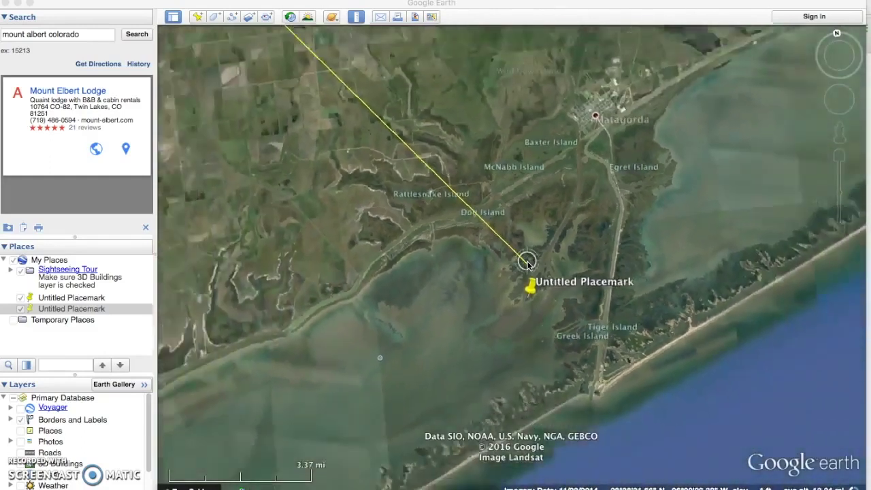
scroll(527, 262, "down", 2)
scroll(527, 265, "up", 3)
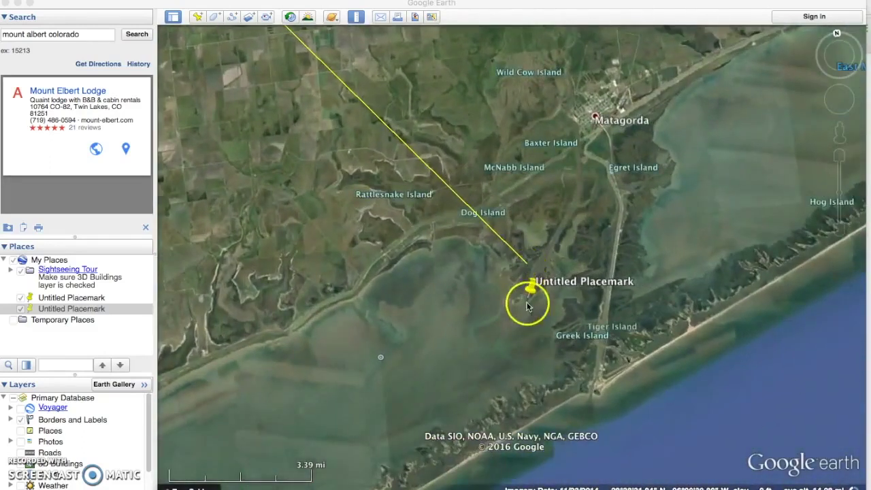
- Remove the old measurement line by restarting the Ruler, and move its dialog clear of the coastal placemark
left_click(356, 19)
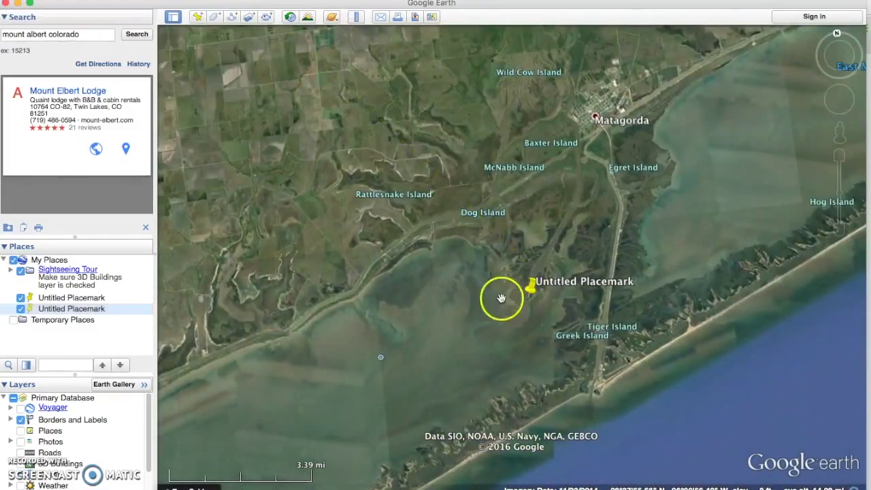
left_click(357, 16)
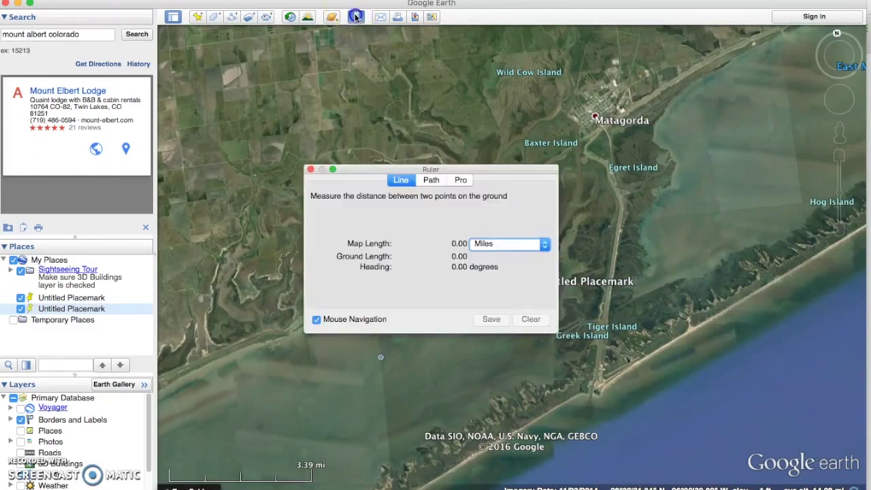
left_click_drag(488, 171, 750, 19)
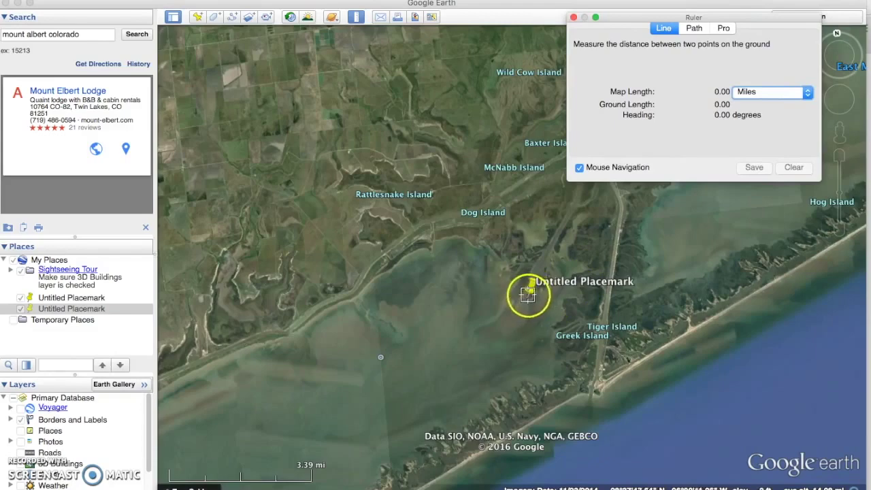
- Measure the straight-line distance in miles from the coastal placemark near Matagorda to the placemark at Webberville near Austin
left_click(527, 295)
left_click(428, 243)
scroll(425, 245, "down", 5)
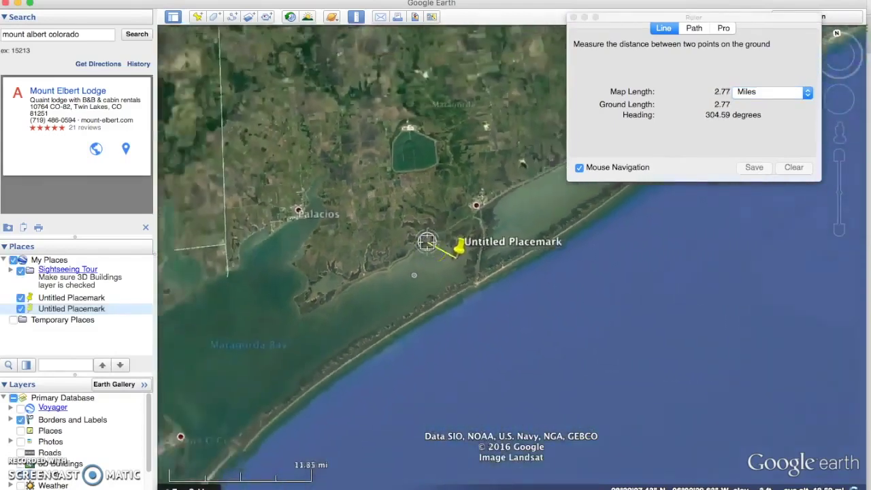
scroll(426, 240, "down", 10)
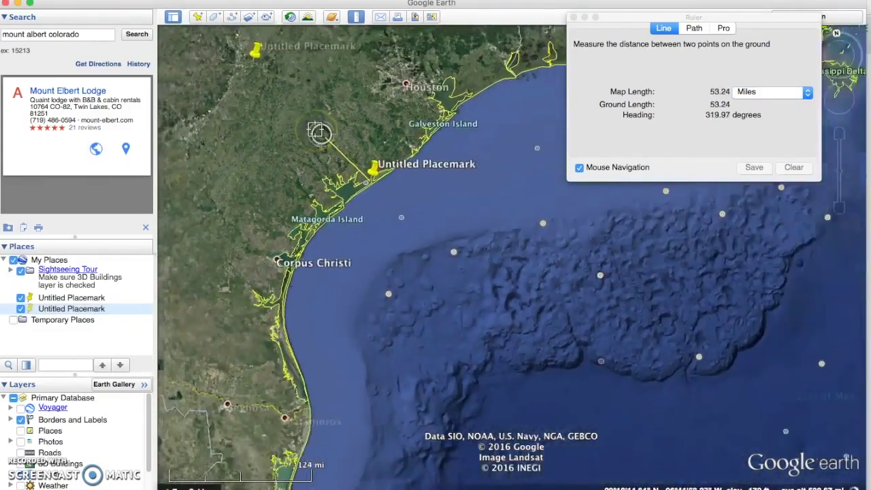
scroll(254, 64, "up", 3)
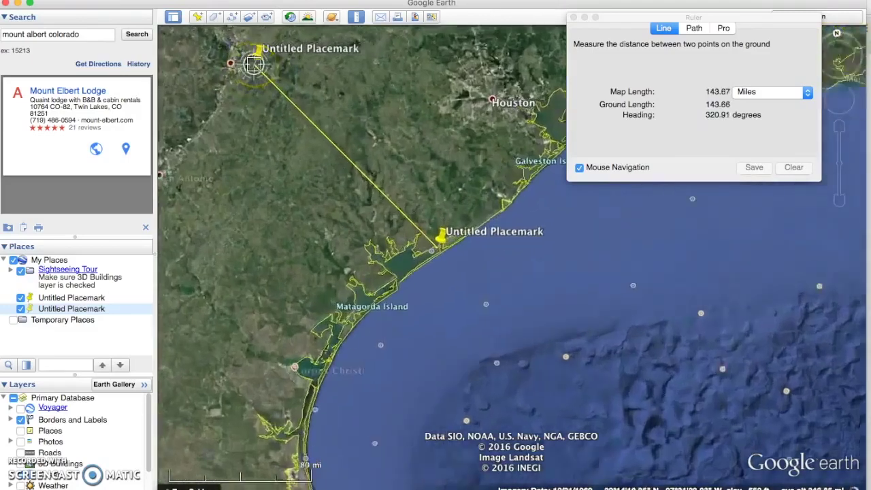
scroll(253, 65, "up", 6)
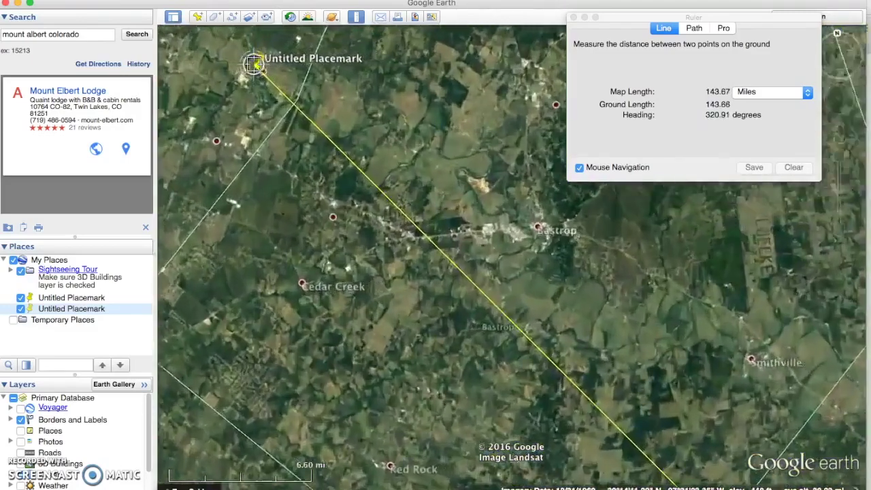
scroll(253, 65, "up", 2)
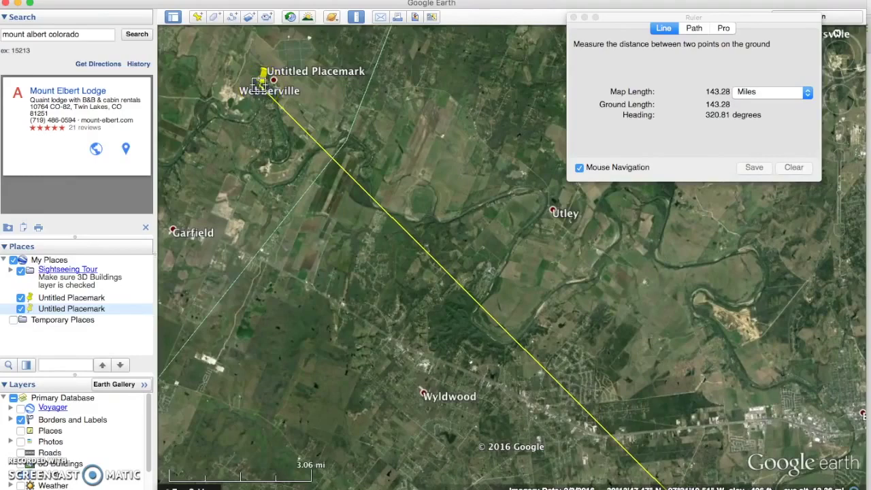
scroll(259, 84, "down", 5)
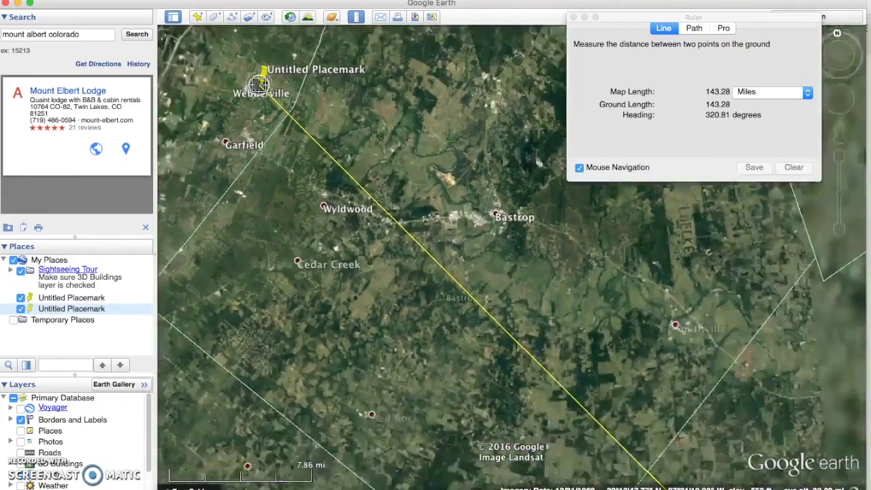
scroll(258, 83, "down", 3)
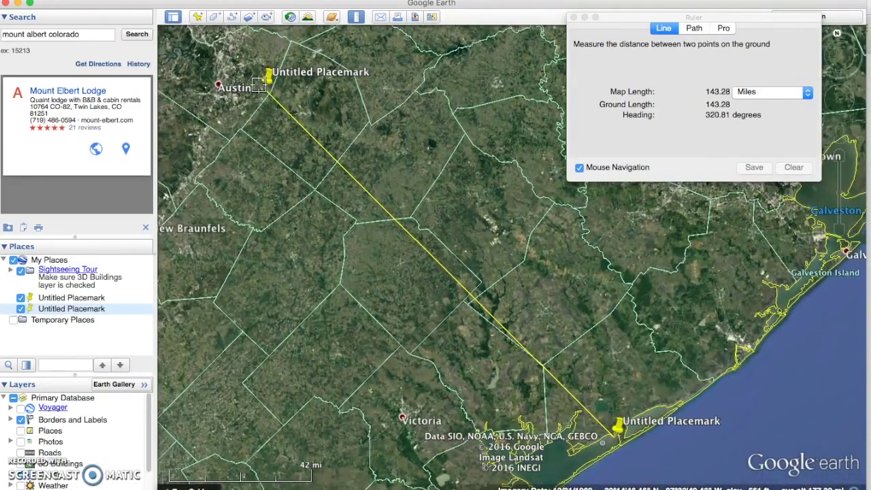
left_click_drag(258, 84, 309, 138)
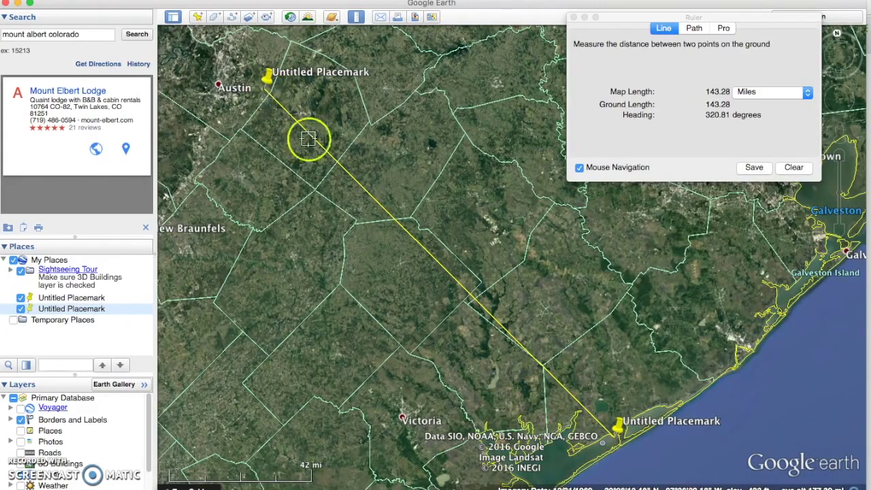
- Switch from the Google Earth measurement to the globe model in SketchUp and activate the Orbit tool
left_click(616, 441)
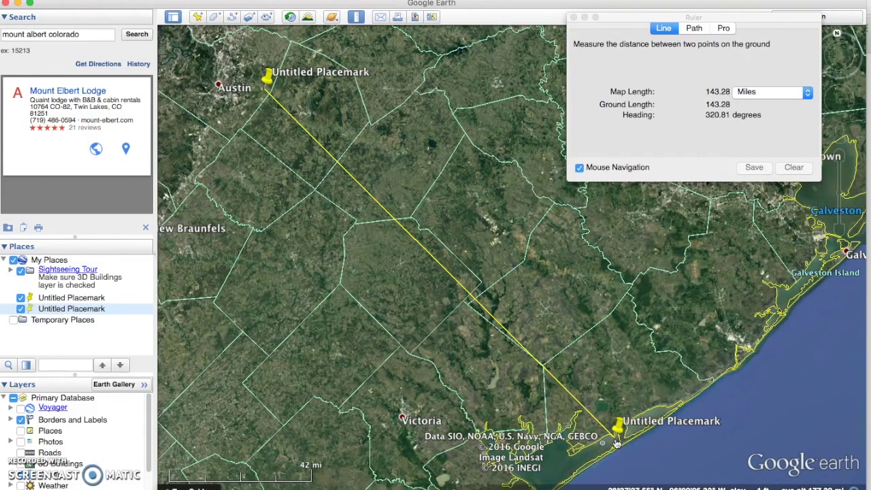
left_click(652, 334)
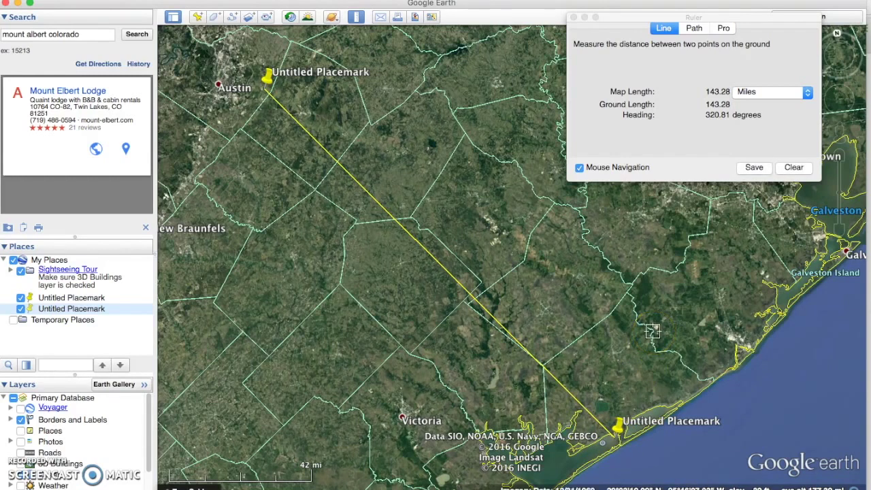
left_click(667, 292)
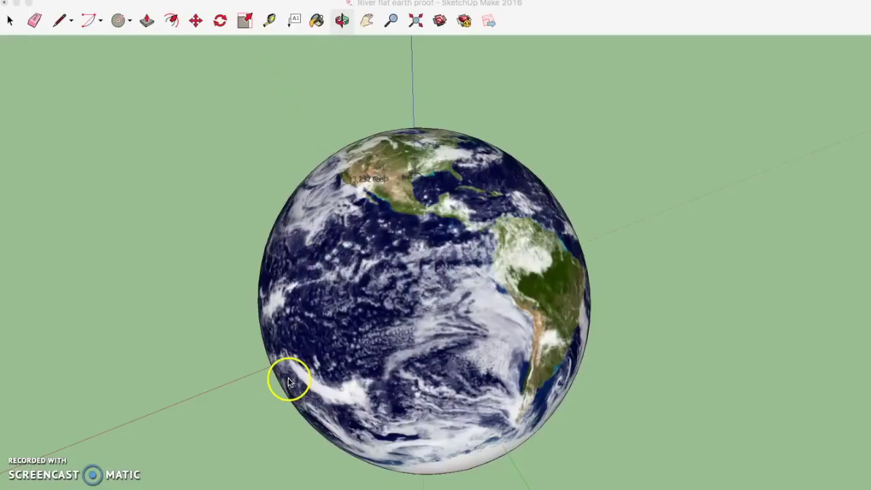
left_click(321, 107)
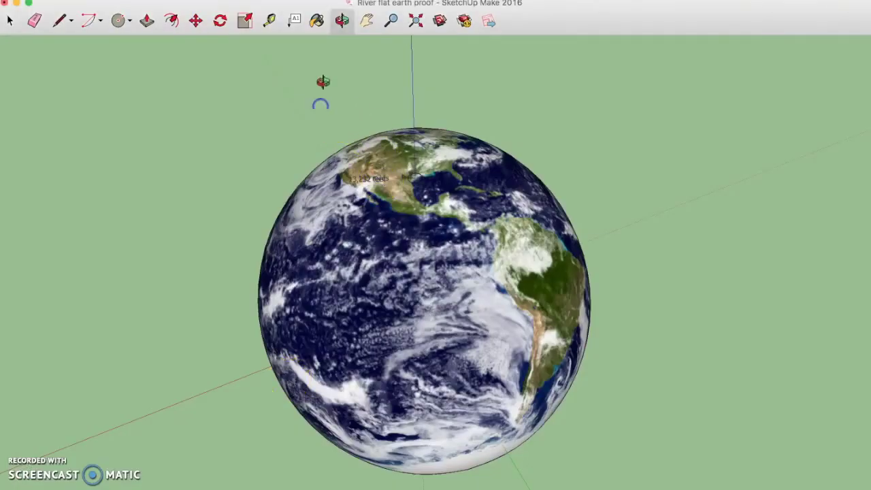
left_click(340, 22)
- Check the earth's diameter in the Google results in Chrome, then return to the globe model in SketchUp
left_click(648, 487)
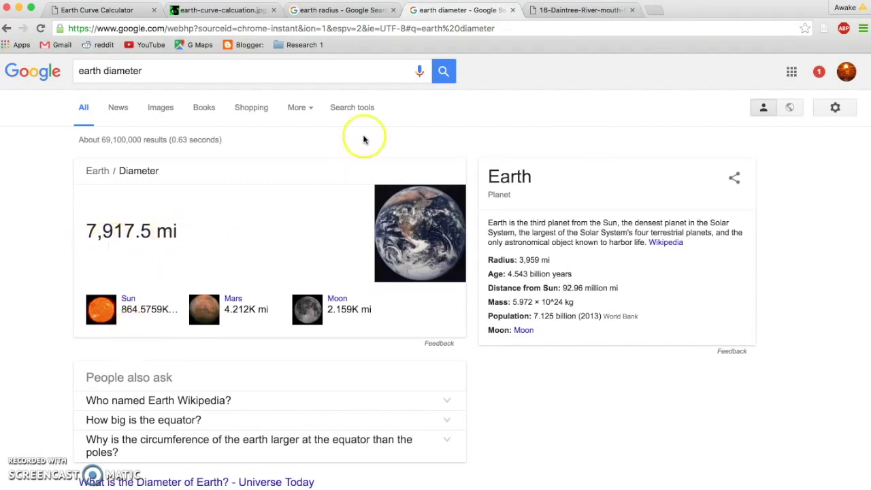
left_click(553, 485)
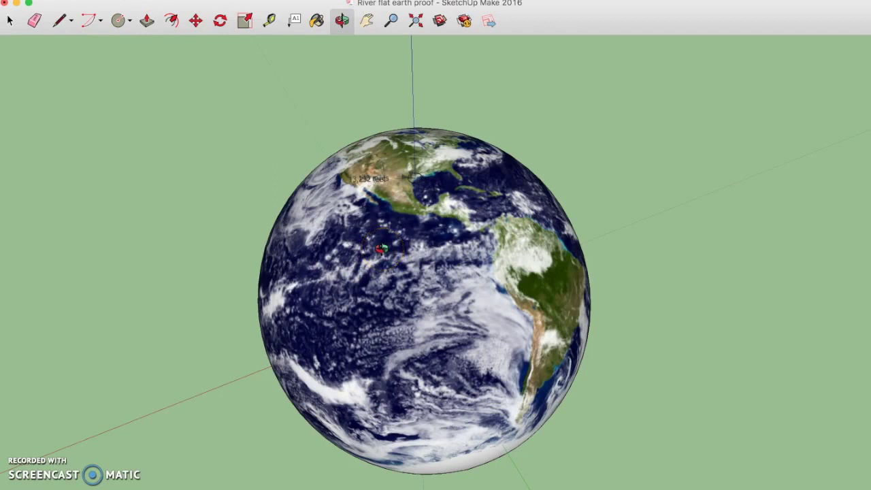
- Examine the circle and the 143-mile line on the Texas Gulf coast, both close up and against the whole globe
scroll(408, 171, "up", 5)
scroll(414, 170, "up", 6)
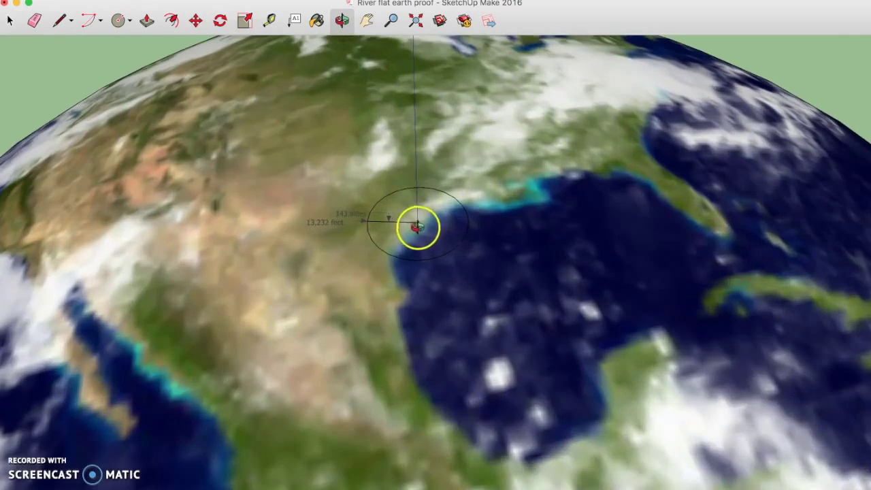
scroll(419, 228, "up", 3)
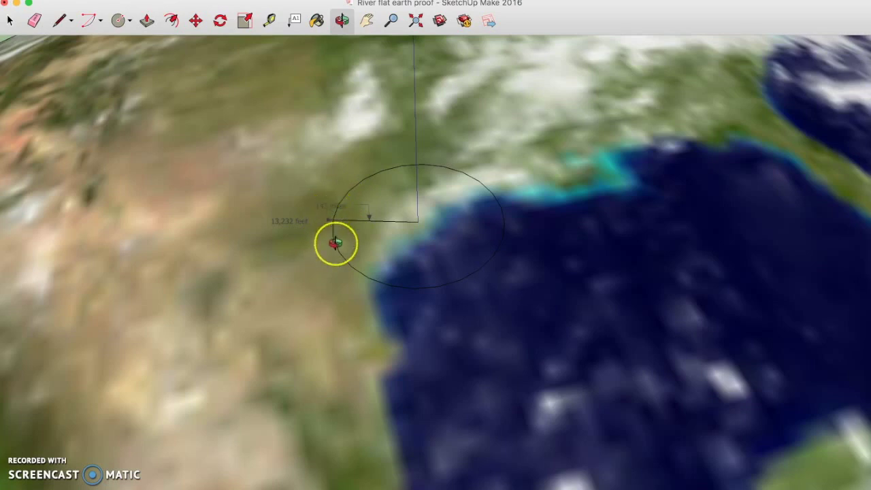
scroll(335, 243, "up", 3)
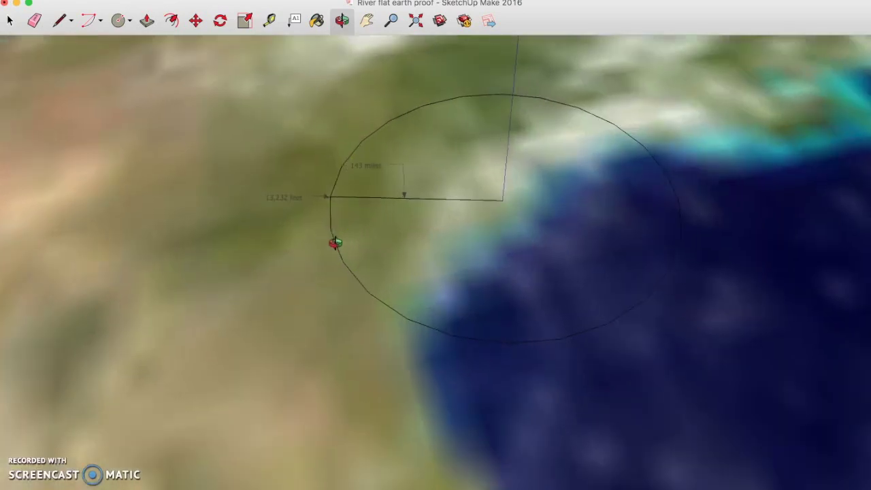
left_click_drag(306, 249, 336, 181)
scroll(461, 197, "down", 5)
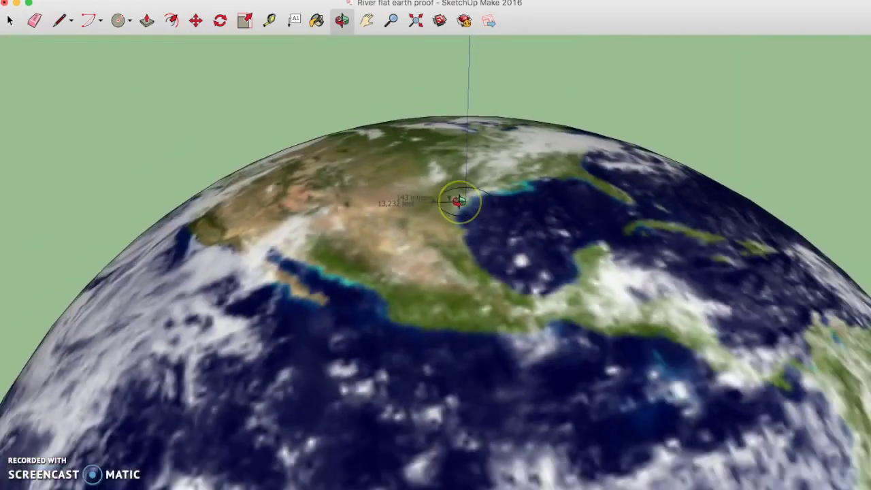
scroll(479, 227, "up", 1)
scroll(478, 227, "up", 2)
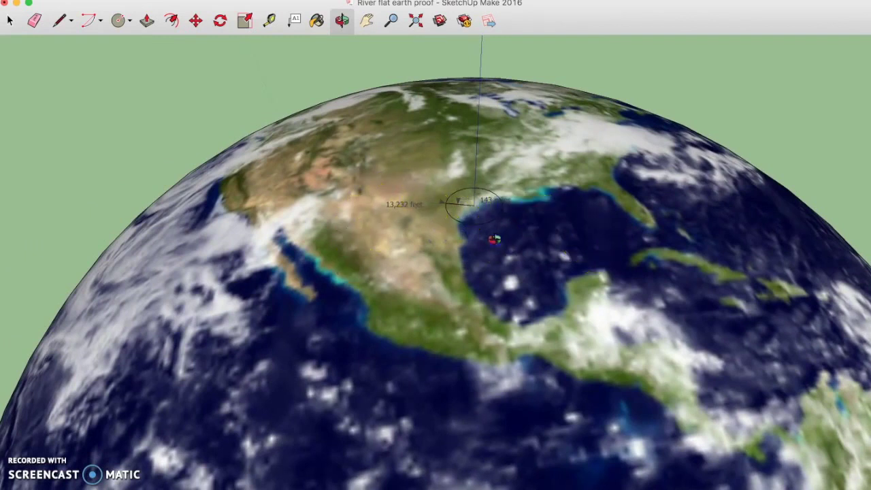
scroll(495, 231, "down", 1)
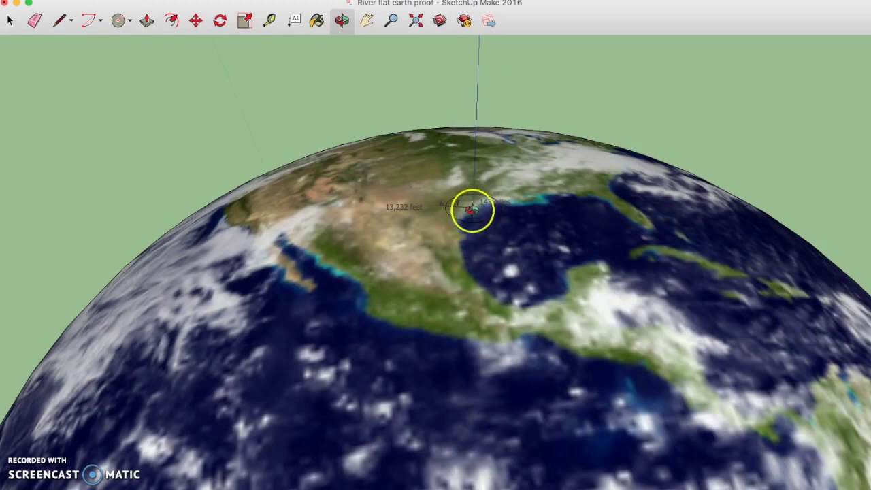
- Inspect the inland end of the 143-mile line from a low angle close to the globe's surface
scroll(471, 209, "up", 5)
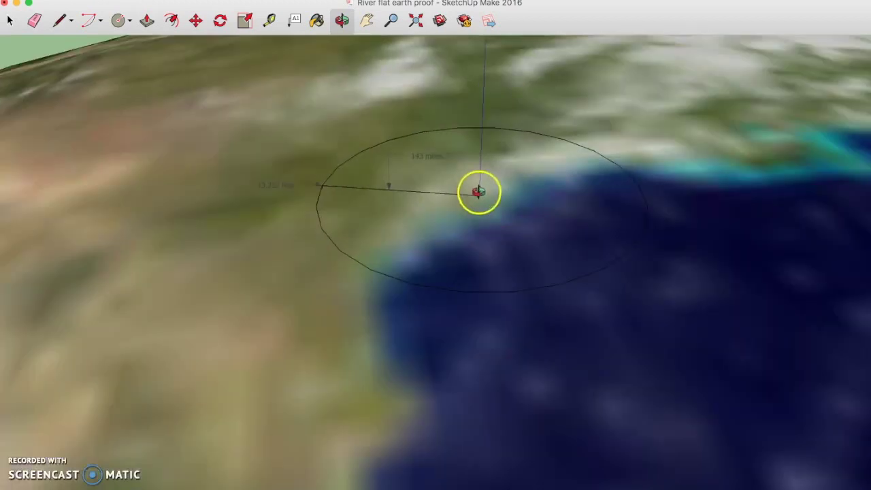
left_click_drag(270, 216, 285, 167)
left_click_drag(275, 209, 304, 157)
scroll(282, 189, "up", 5)
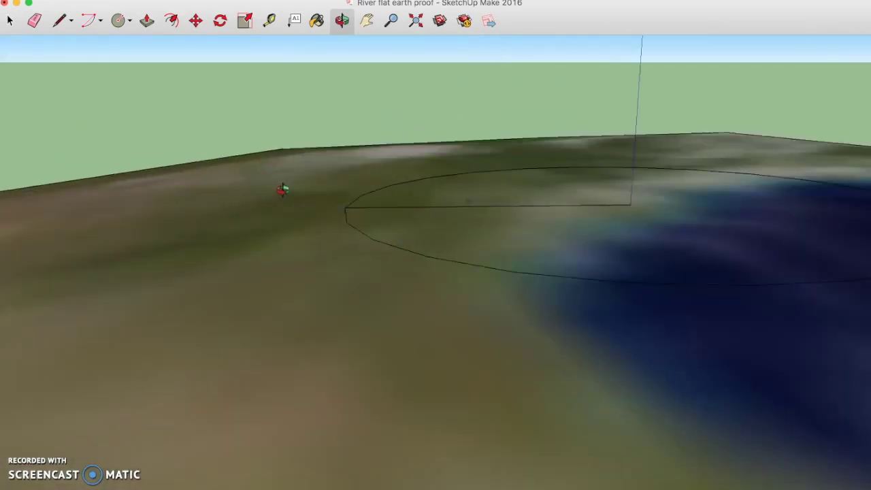
left_click_drag(334, 229, 334, 195)
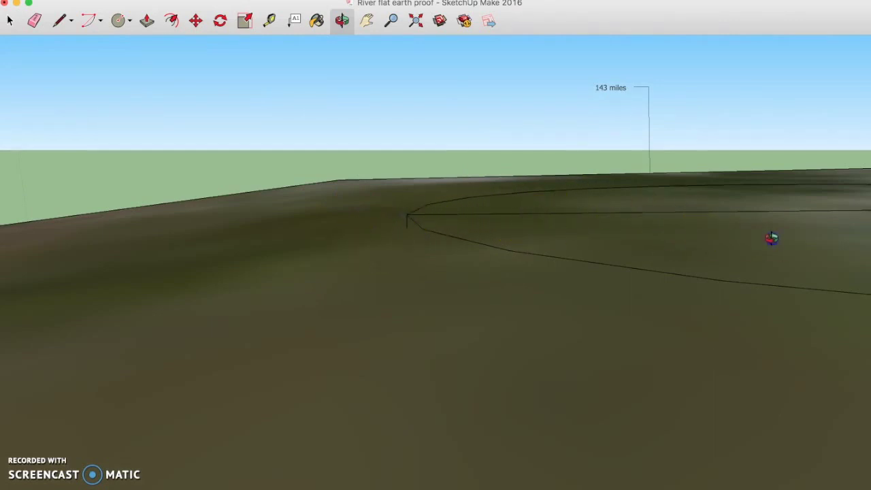
- Examine the coastal end of the 143-mile line and trace the line across the circle to its inland end
scroll(680, 240, "down", 10)
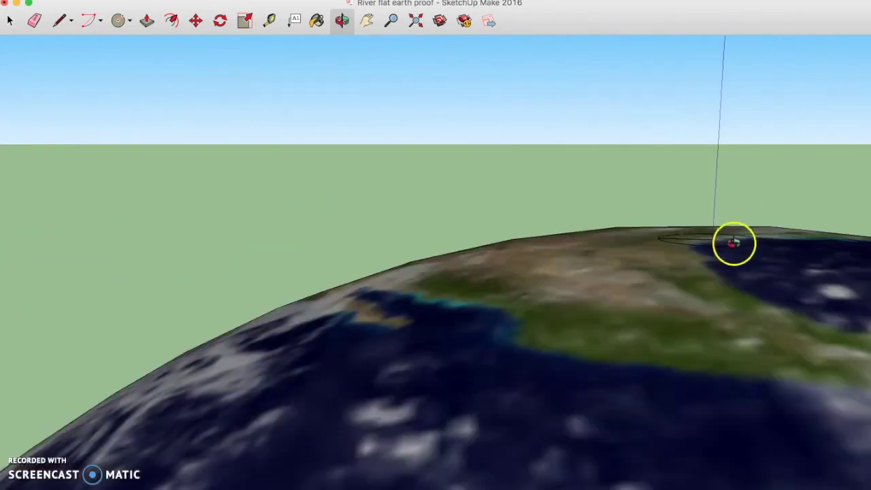
scroll(732, 241, "up", 6)
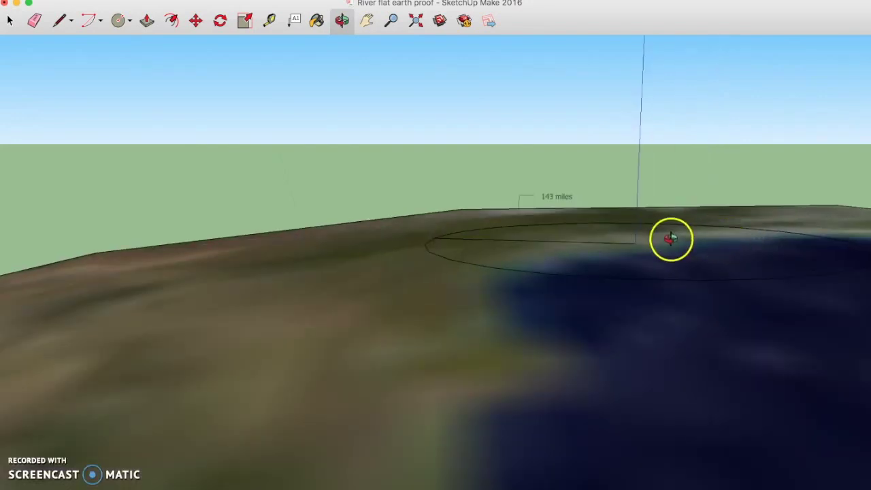
scroll(711, 237, "up", 3)
left_click(581, 233)
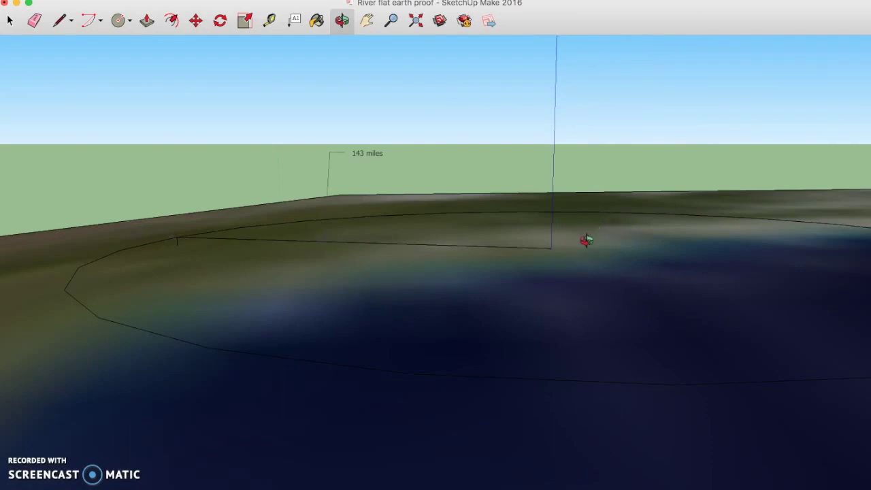
left_click(580, 242)
left_click_drag(556, 251, 553, 249)
left_click(552, 235)
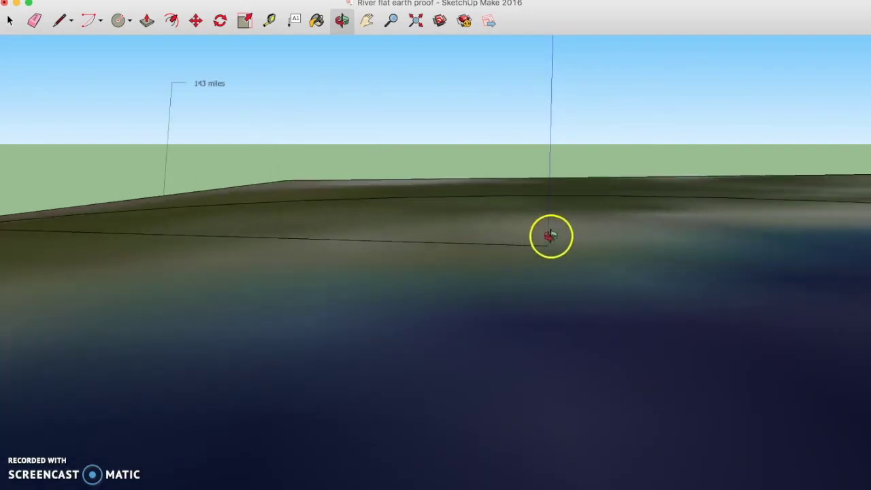
left_click(548, 241)
left_click_drag(542, 247, 266, 232)
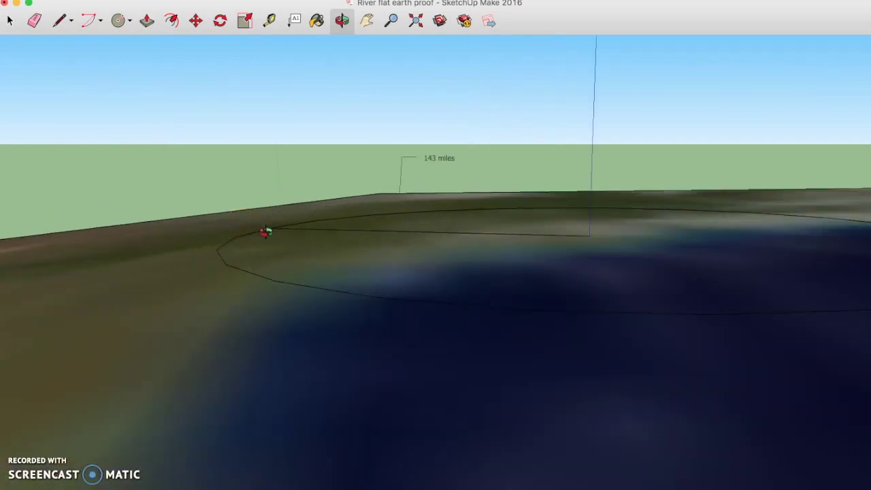
left_click_drag(466, 231, 566, 230)
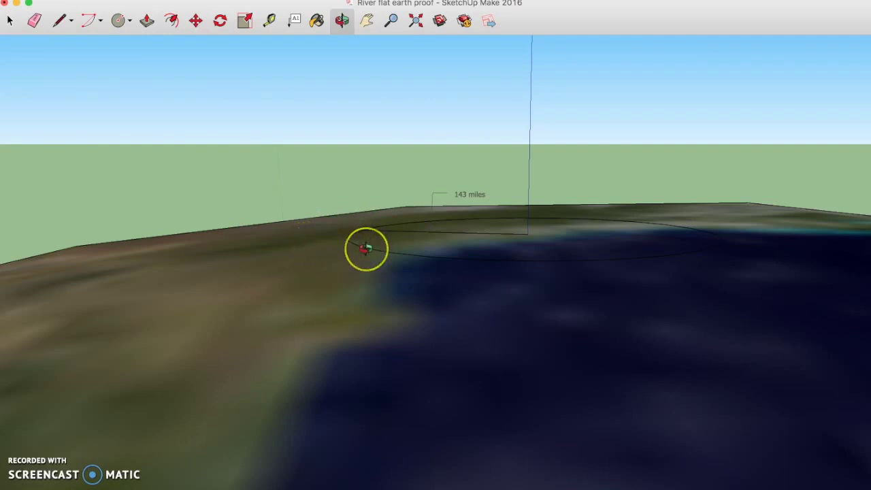
- Inspect the short vertical drop line at the inland end of the 143-mile line and its length label
scroll(364, 245, "up", 3)
left_click_drag(349, 224, 417, 208)
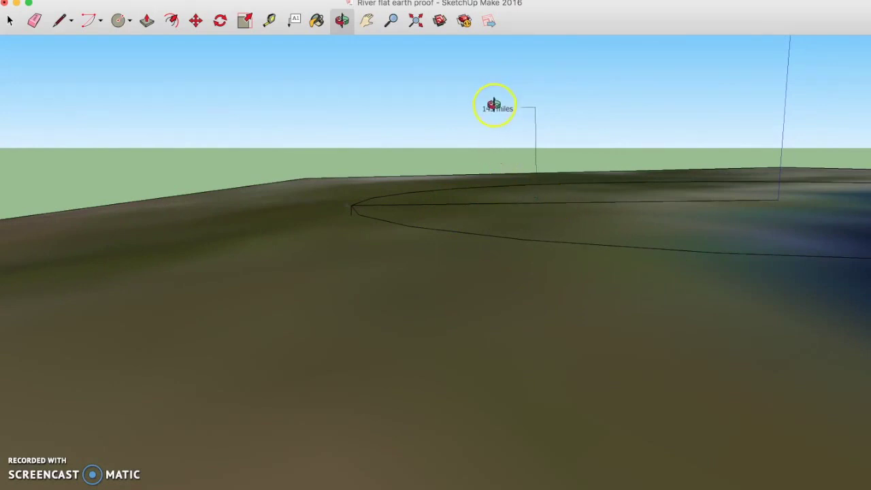
scroll(328, 214, "up", 5)
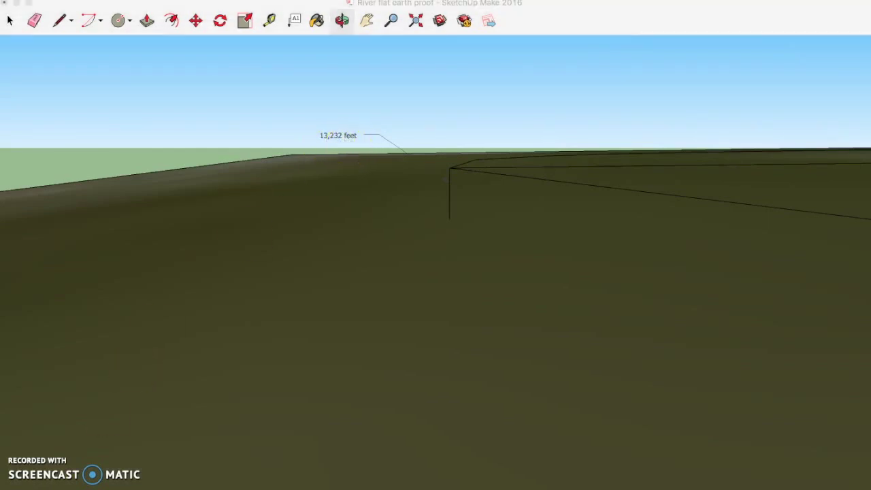
- In Chrome, open the Earth Curve Calculator and calculate the hidden height for a 0 ft eye height and a 143-mile target distance
key("super+Tab")
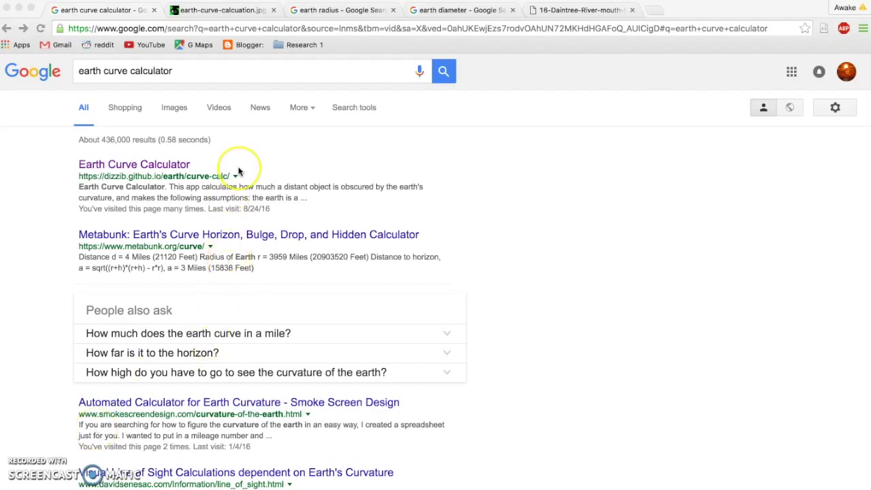
left_click(165, 164)
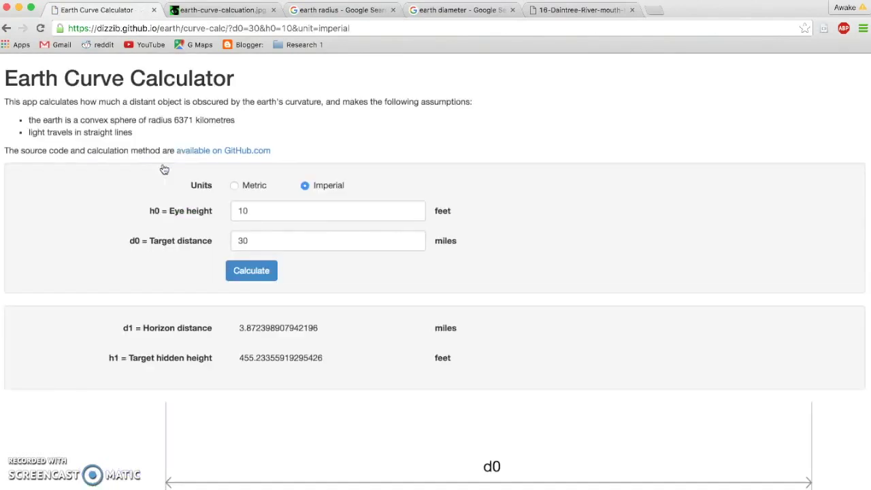
double_click(263, 210)
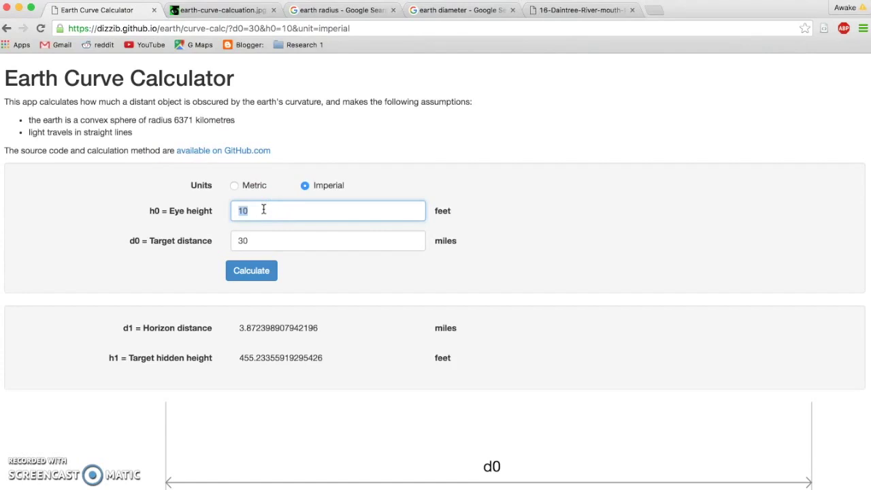
type("0")
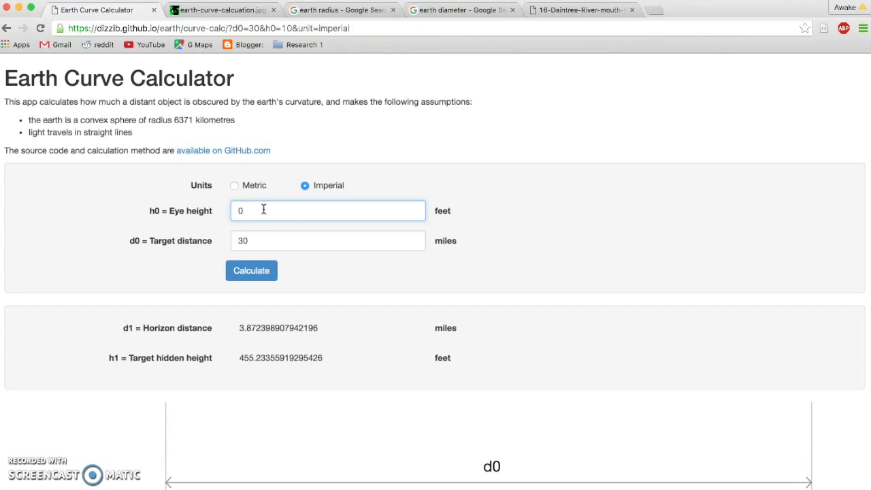
double_click(265, 245)
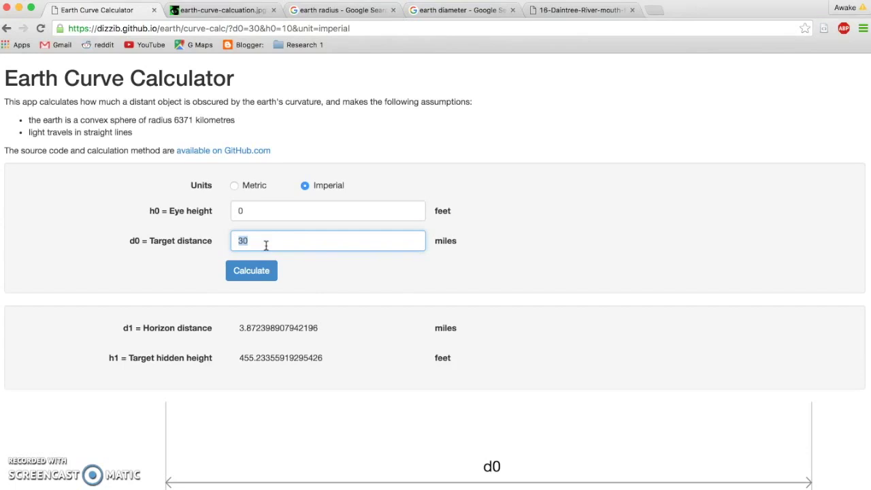
type("14")
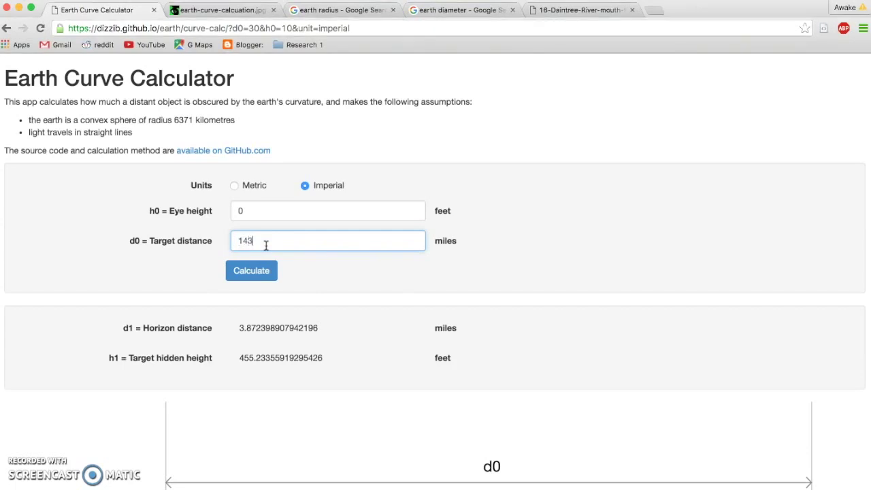
left_click(252, 272)
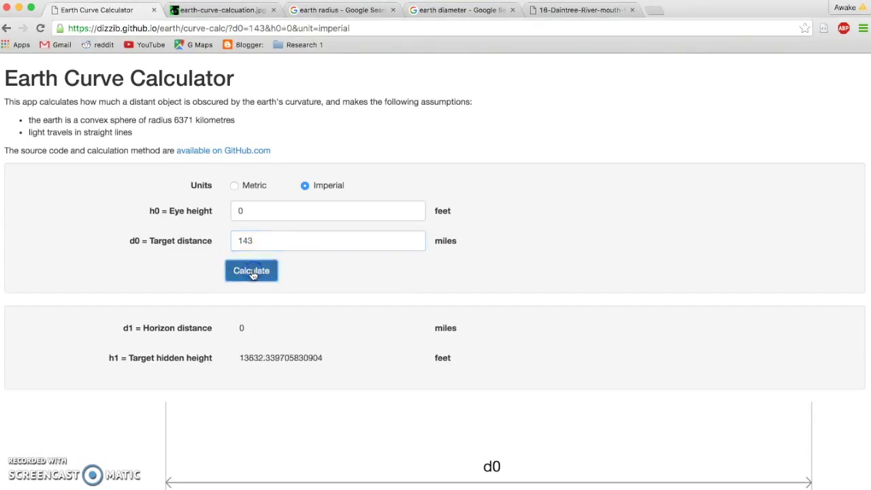
- Examine the calculated target hidden height and the curvature diagram showing the horizon, observer and target
scroll(252, 272, "down", 5)
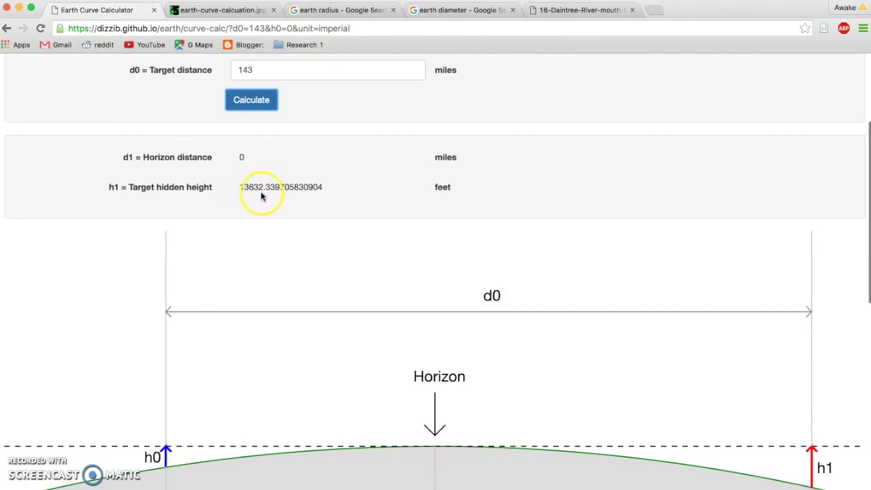
scroll(260, 196, "down", 1)
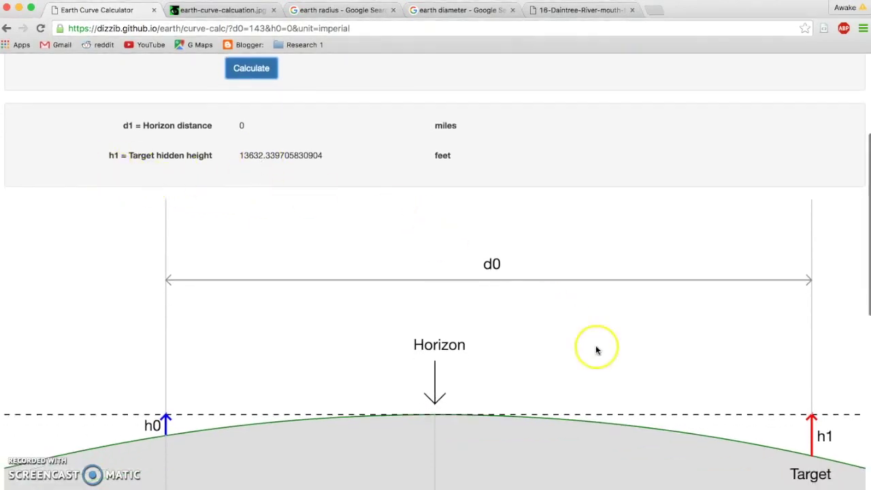
scroll(596, 350, "down", 3)
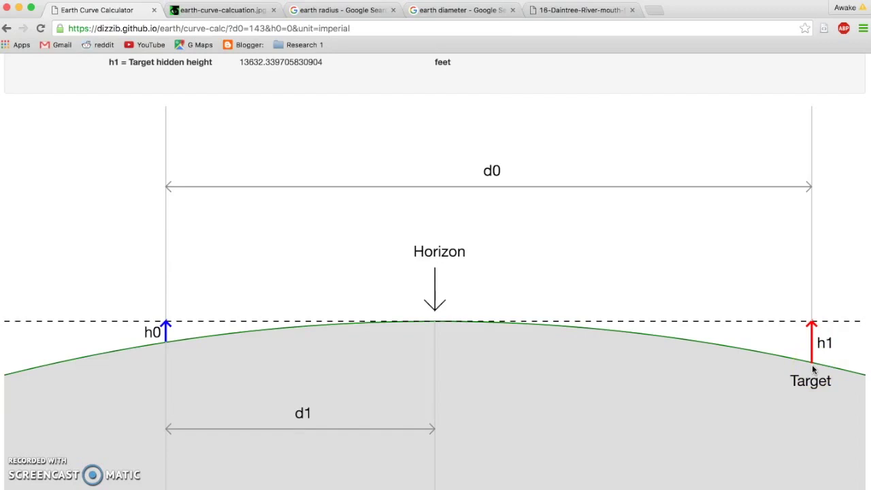
scroll(812, 369, "up", 3)
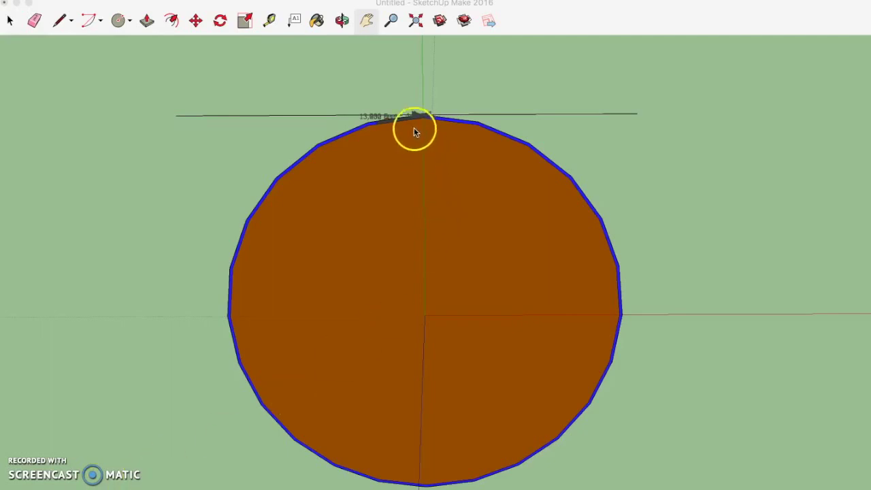
- Examine the land and ocean cross-section at the top of the circle model, closing in on the figure at the coast
scroll(413, 118, "up", 5)
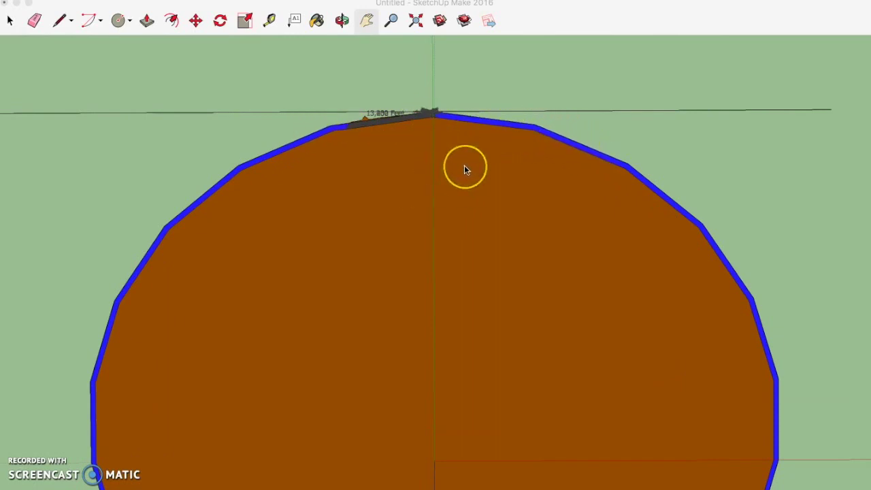
scroll(465, 166, "up", 3)
left_click_drag(367, 152, 402, 213)
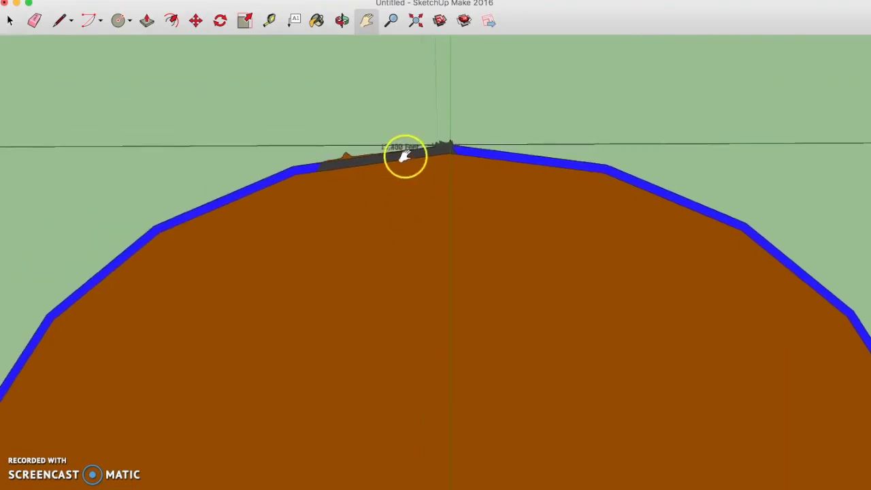
scroll(404, 154, "up", 5)
left_click_drag(483, 143, 456, 156)
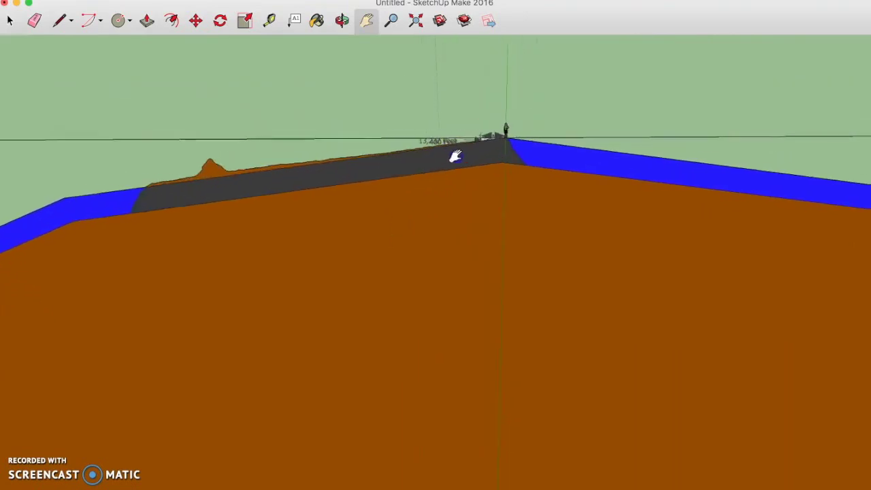
scroll(455, 157, "up", 2)
left_click(555, 145)
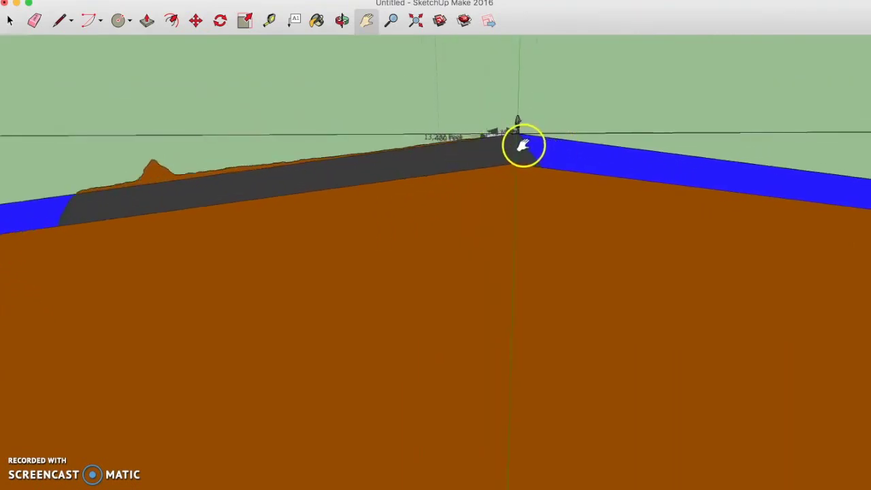
scroll(523, 144, "up", 3)
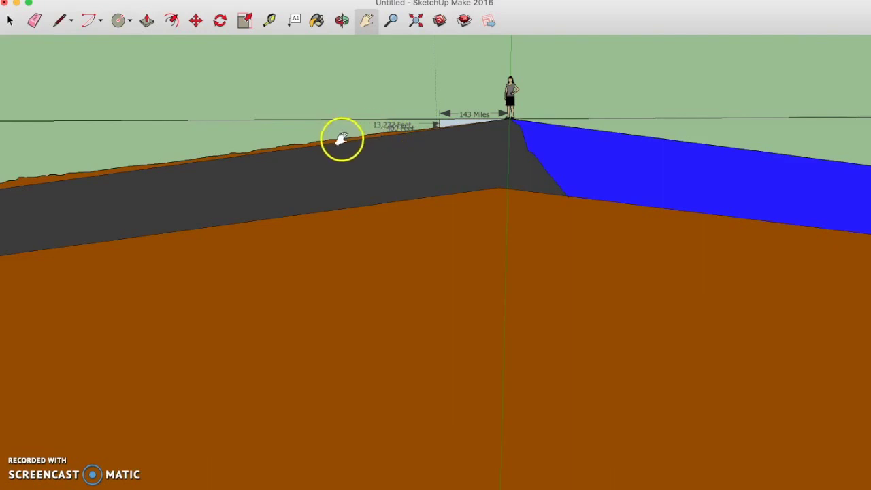
- Trace the land profile from the coast past the mountain to the far ocean and back to the figure
scroll(311, 140, "down", 2)
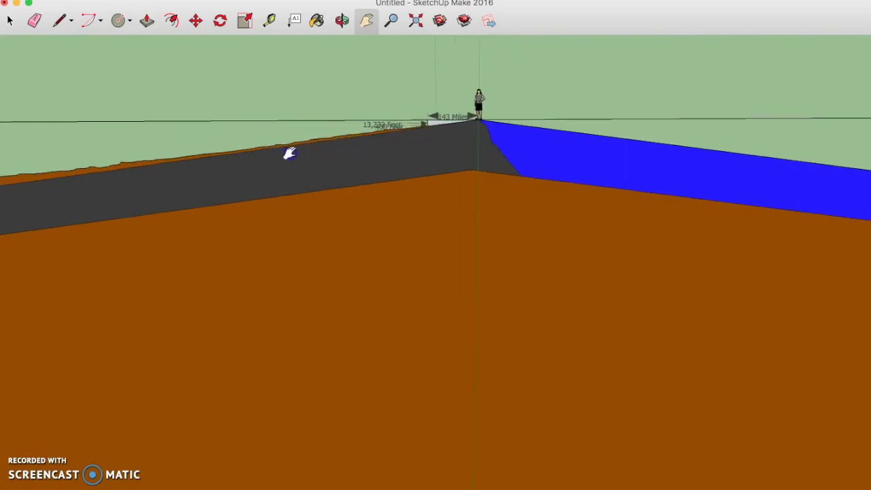
scroll(316, 146, "up", 2)
scroll(408, 136, "up", 2)
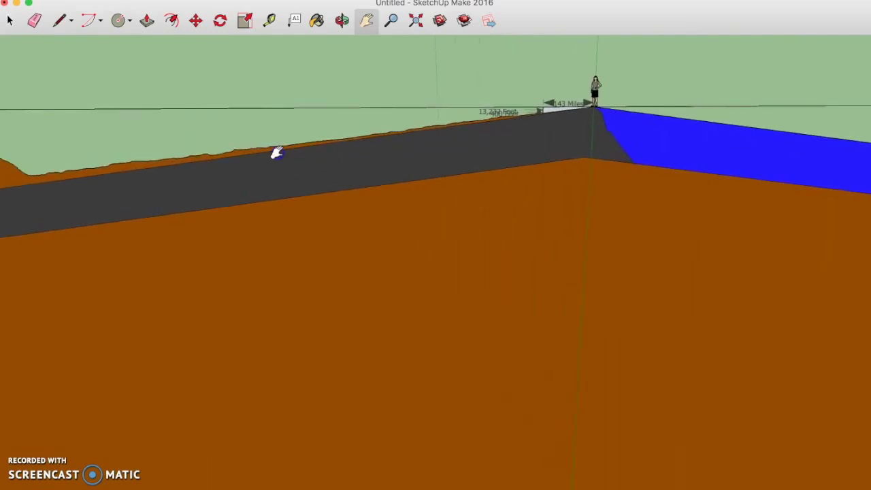
left_click_drag(268, 173, 505, 152)
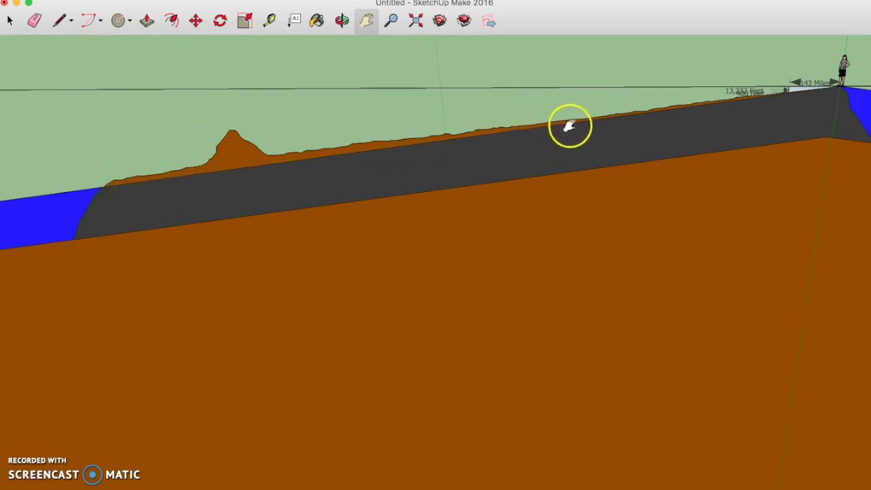
left_click_drag(649, 124, 426, 159)
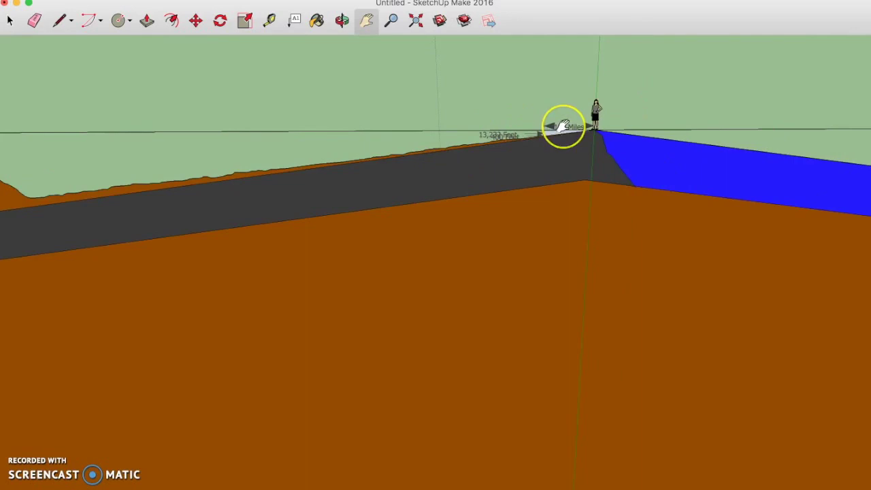
- Inspect the 143-mile triangle beside the figure and its drop and elevation labels at the inland end
scroll(562, 127, "up", 3)
scroll(561, 127, "up", 1)
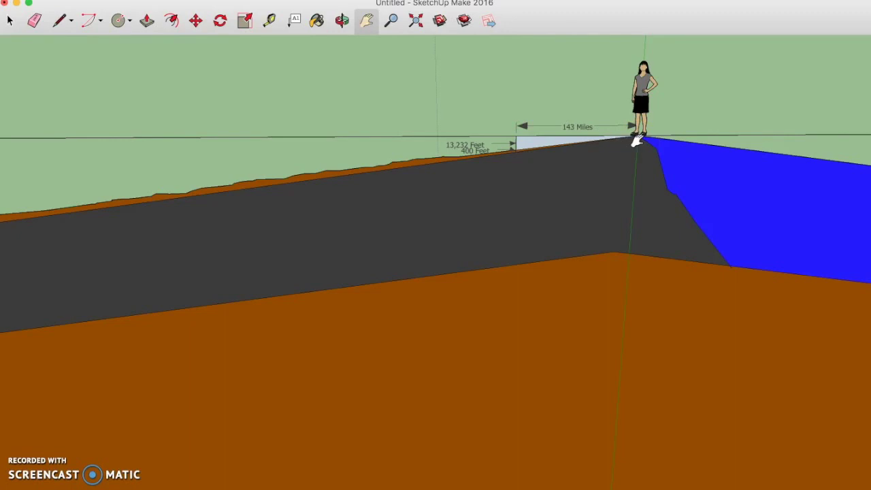
scroll(636, 141, "up", 3)
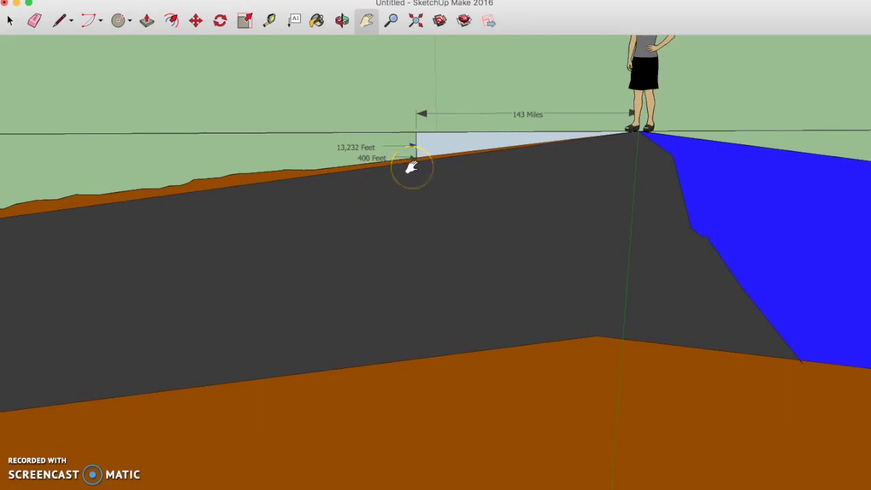
scroll(411, 167, "up", 5)
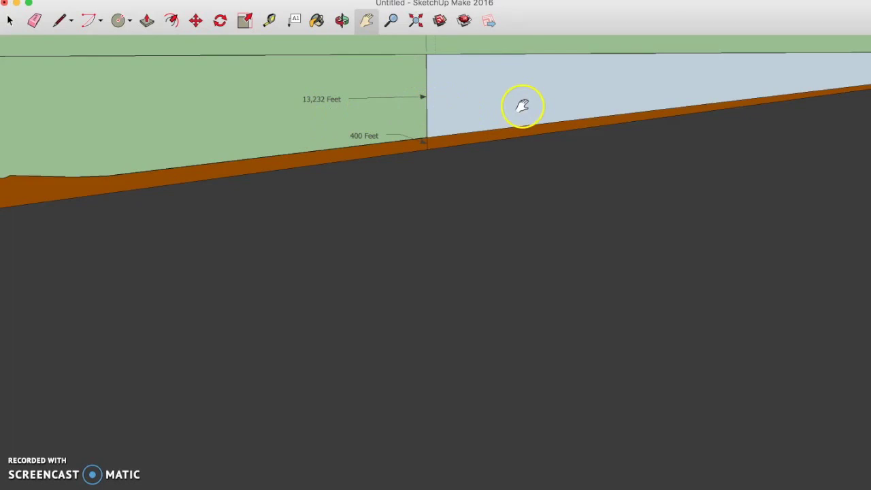
scroll(447, 126, "down", 5)
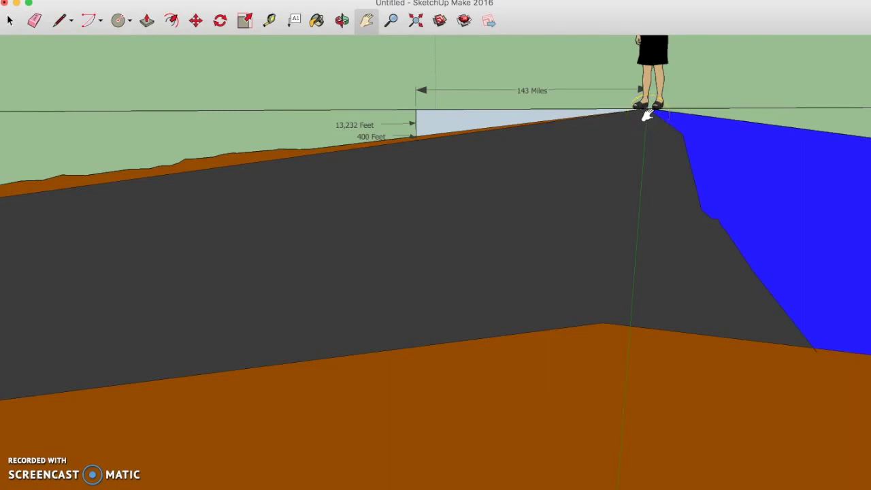
- Examine where the figure stands at the coast relative to the horizontal tangent line and the sloping land and ocean
left_click_drag(678, 126, 517, 116)
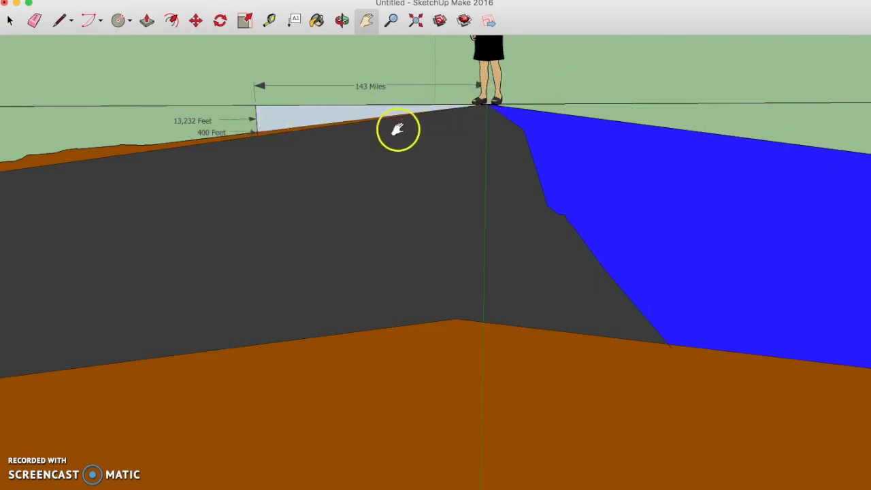
left_click_drag(472, 116, 490, 154)
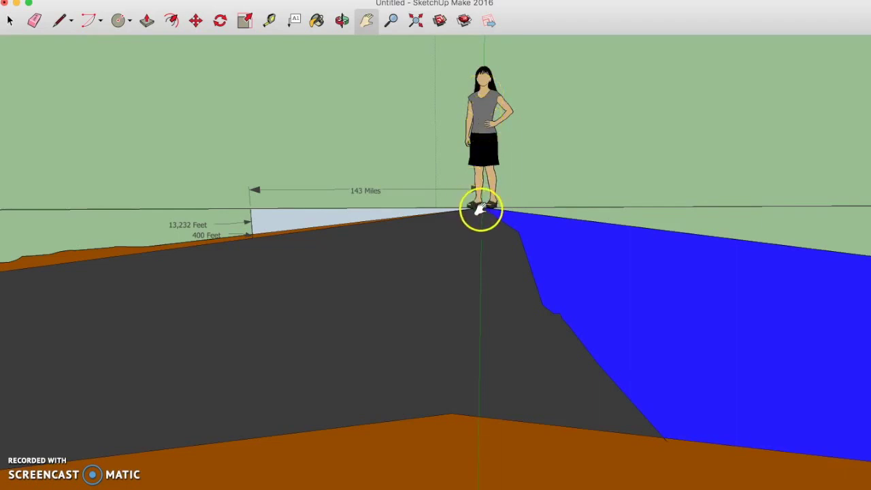
left_click_drag(462, 224, 524, 191)
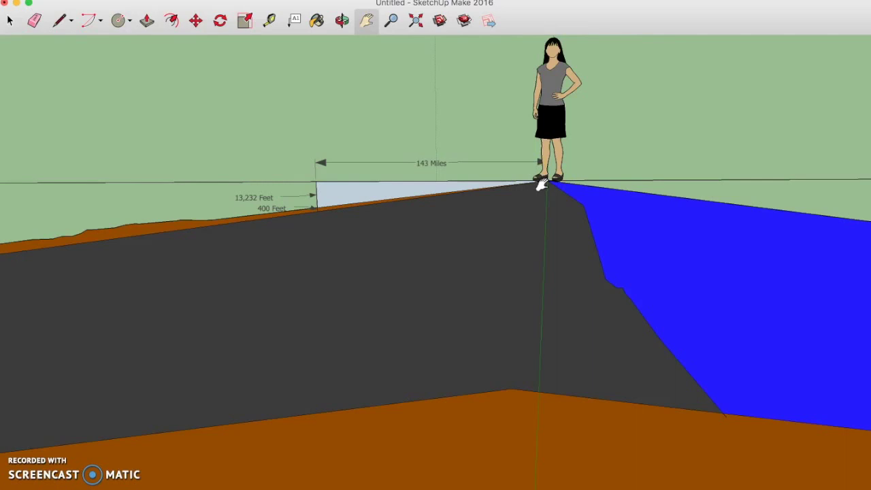
scroll(541, 184, "down", 3)
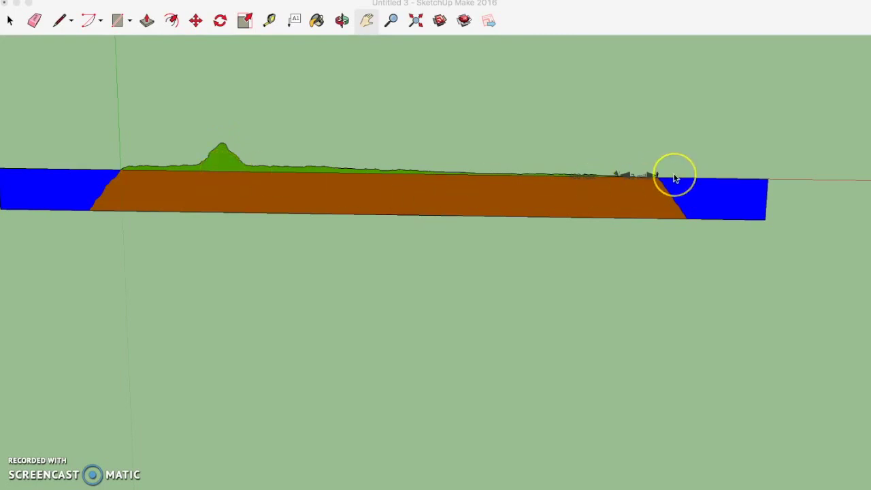
- In the flat model Untitled 3, inspect the 143-mile line from the coastal figure to the elevation label at its inland end
scroll(673, 177, "up", 4)
scroll(613, 189, "up", 3)
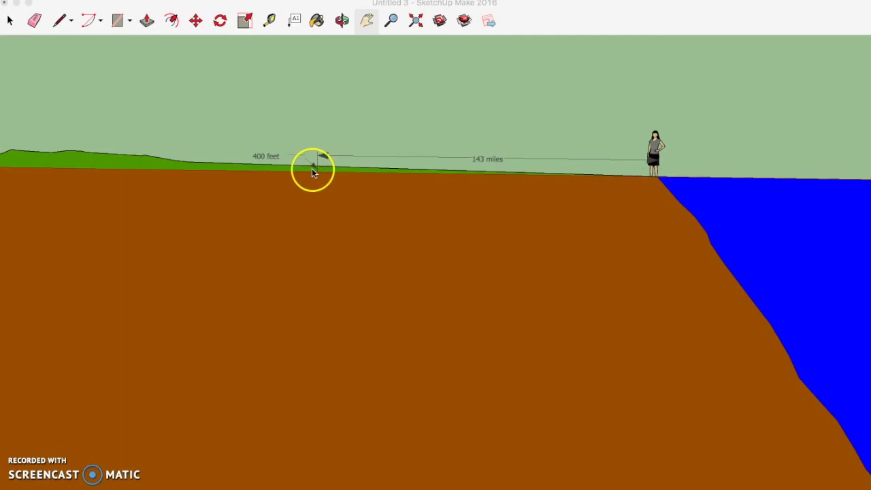
scroll(312, 171, "up", 3)
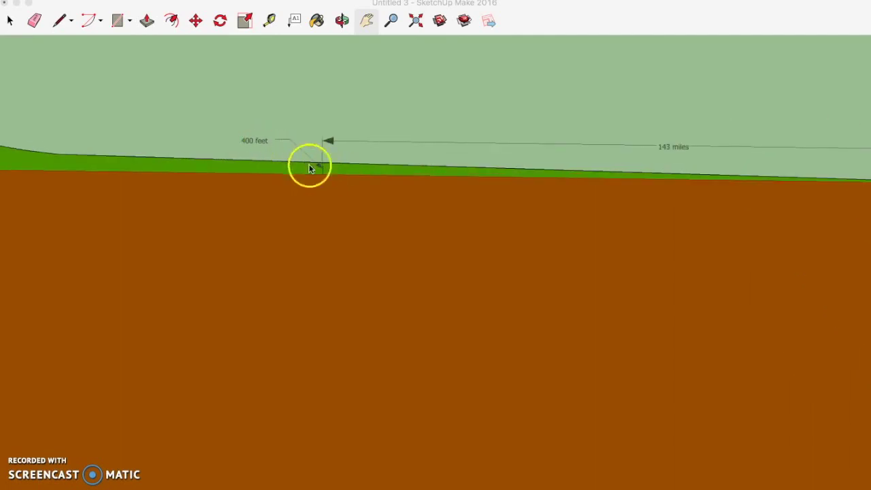
scroll(311, 167, "down", 3)
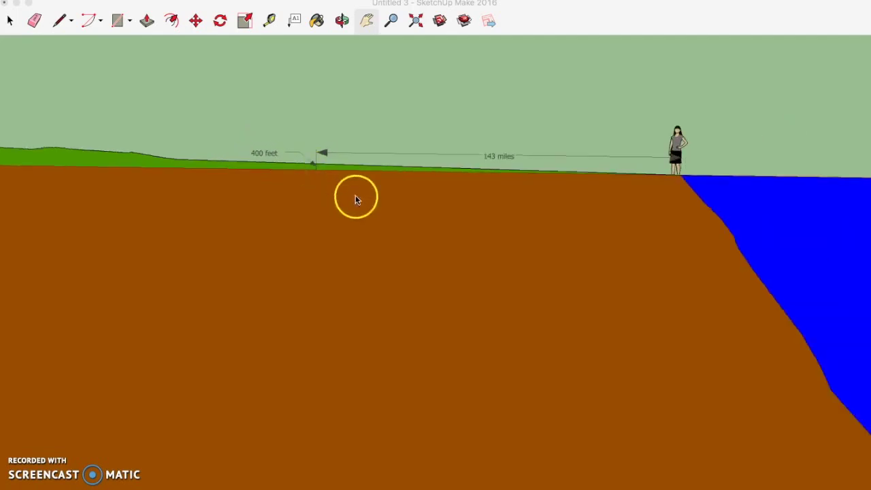
- Open Calculator and divide 400 by 143 to get the river's drop in feet per mile
left_click(211, 487)
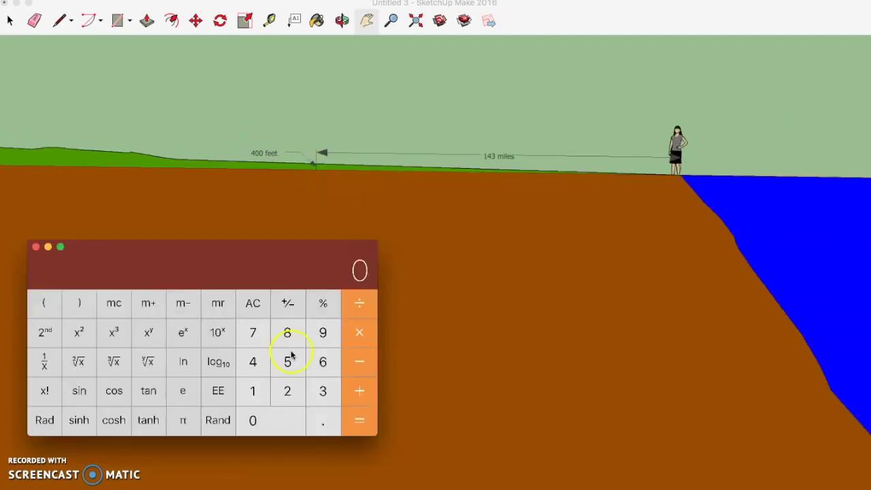
left_click(254, 303)
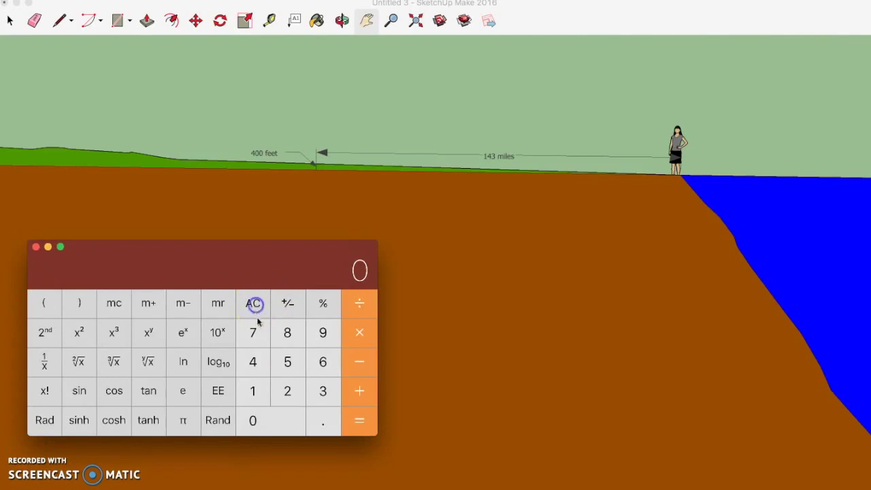
left_click(254, 368)
left_click(253, 420)
left_click(253, 421)
left_click(370, 302)
left_click(252, 390)
left_click(252, 361)
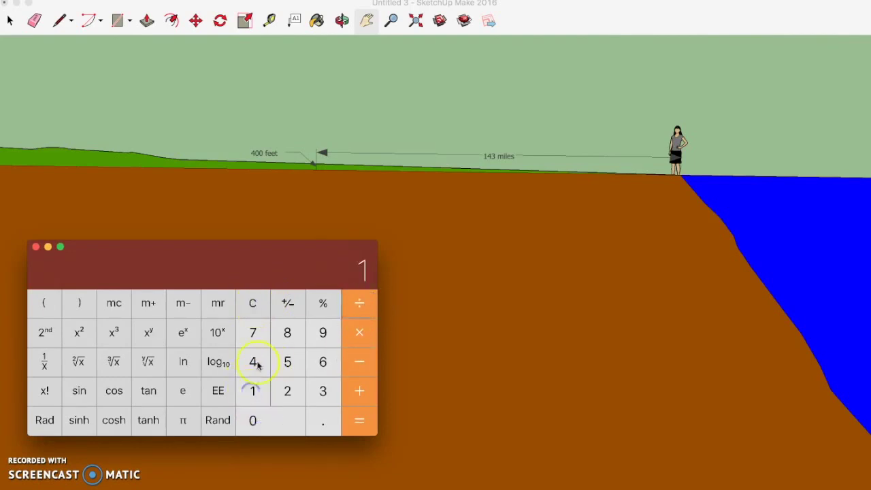
left_click(323, 391)
left_click(359, 417)
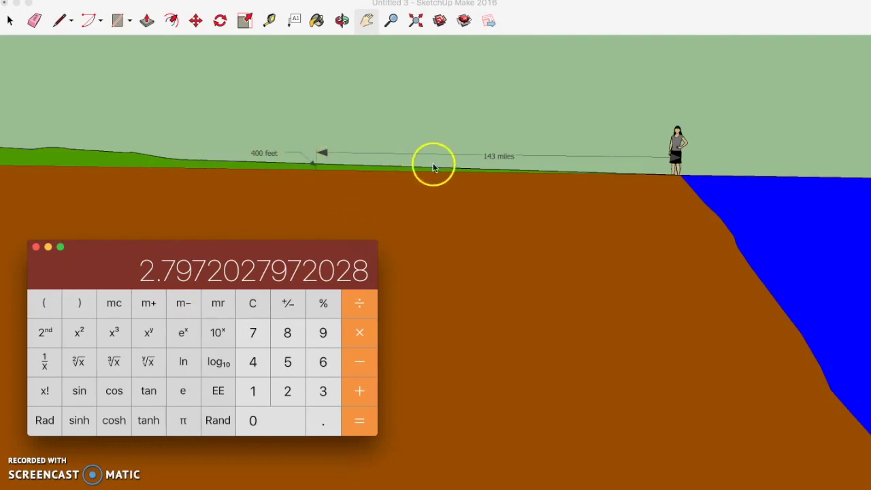
scroll(573, 182, "down", 2)
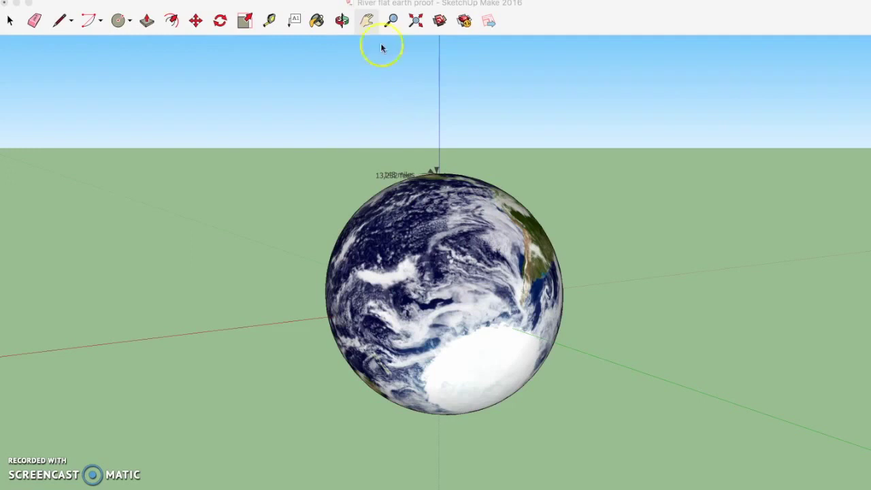
- In the River flat earth proof model, orbit the textured globe to a level side view and centre it
left_click(344, 22)
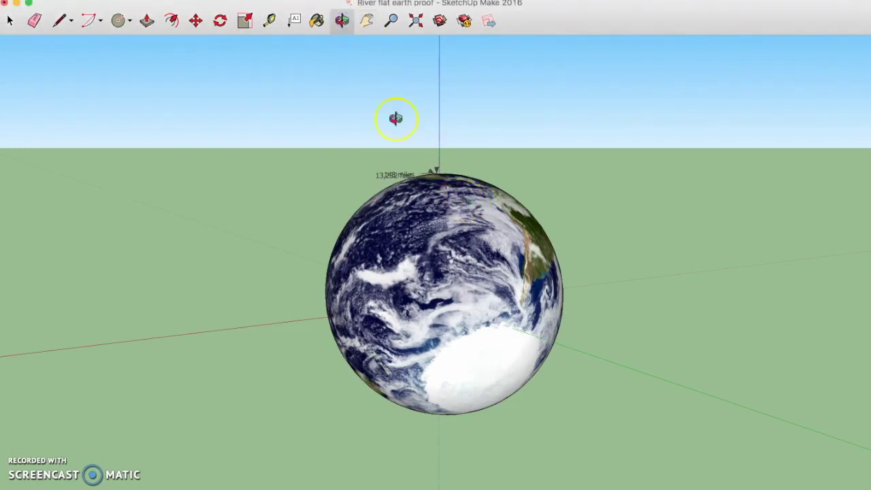
left_click_drag(406, 171, 403, 201)
left_click_drag(435, 111, 432, 87)
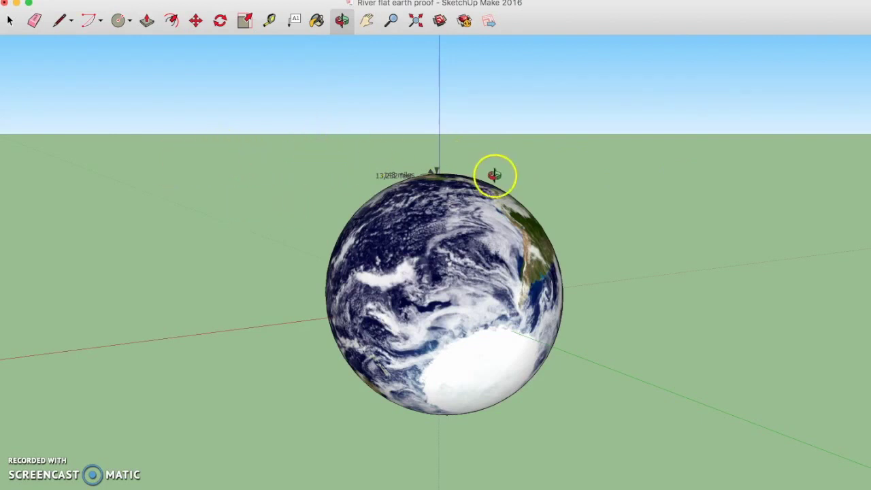
mouse_move(645, 183)
left_mouse_down()
mouse_move(603, 120)
mouse_move(529, 208)
left_mouse_up()
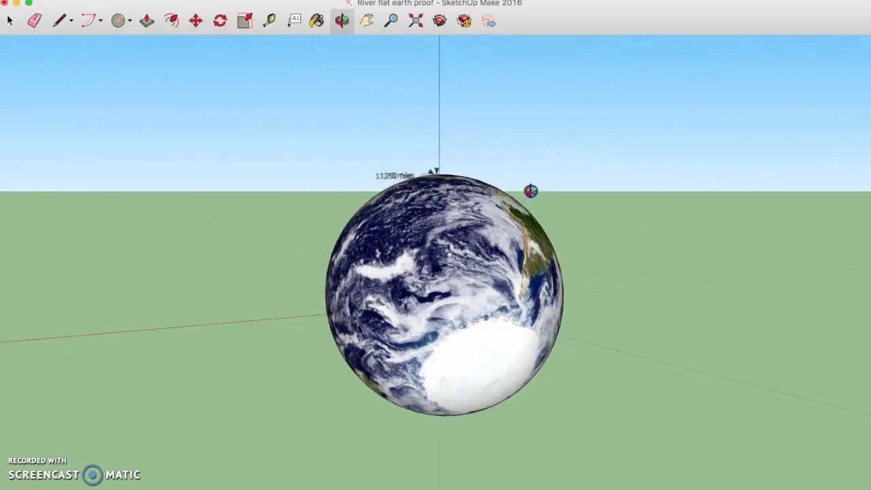
mouse_move(532, 179)
left_mouse_down()
mouse_move(531, 141)
mouse_move(534, 152)
mouse_move(536, 144)
mouse_move(336, 278)
mouse_move(165, 311)
mouse_move(445, 298)
left_mouse_up()
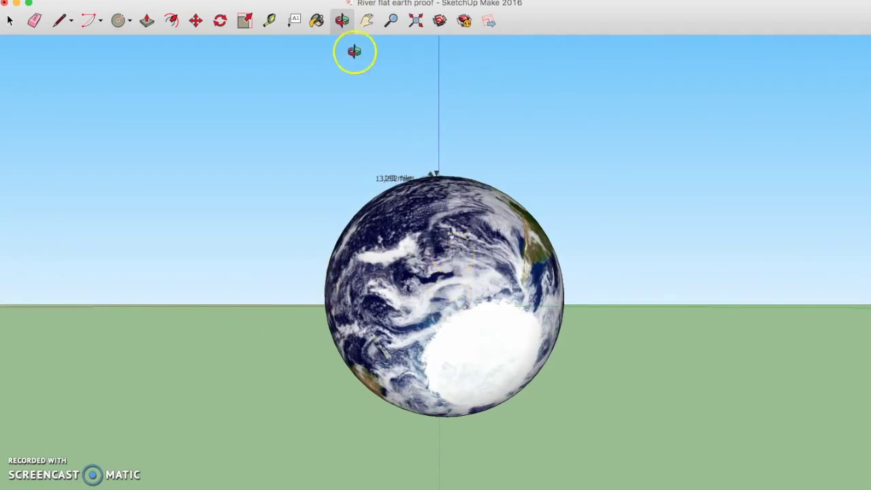
left_click(368, 21)
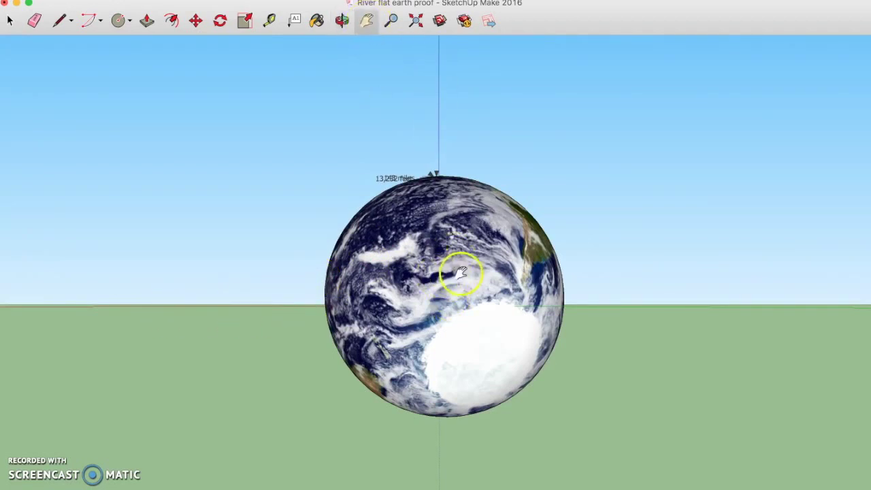
mouse_move(461, 272)
left_mouse_down()
mouse_move(461, 306)
mouse_move(461, 262)
mouse_move(460, 353)
mouse_move(457, 252)
mouse_move(463, 331)
mouse_move(461, 271)
mouse_move(461, 281)
left_mouse_up()
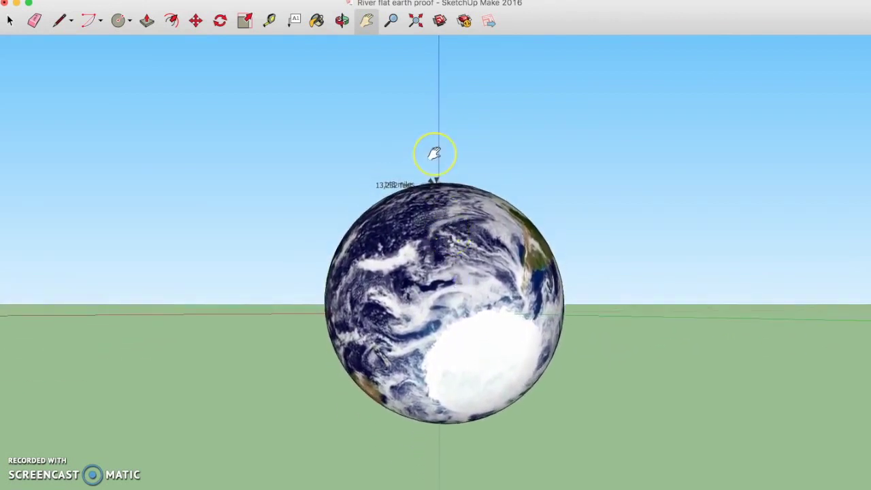
- Examine the river's distance and drop labels along the land and coast at the top of the globe in level side view
scroll(434, 153, "up", 4)
left_click_drag(434, 159, 435, 186)
left_click(444, 223)
scroll(444, 223, "up", 5)
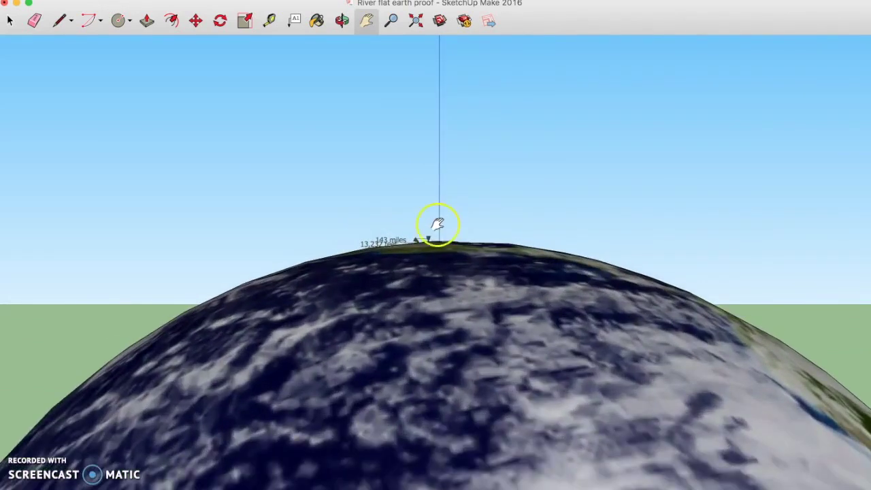
scroll(431, 229, "up", 5)
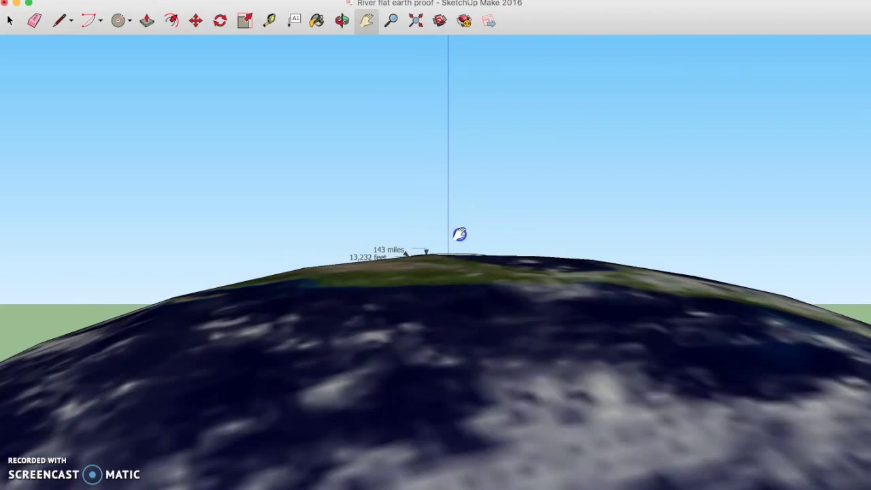
scroll(456, 239, "up", 5)
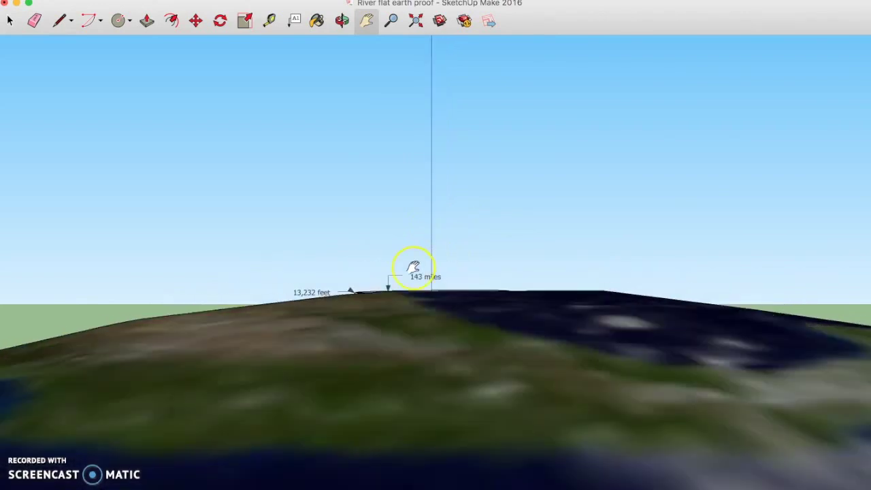
scroll(413, 266, "up", 2)
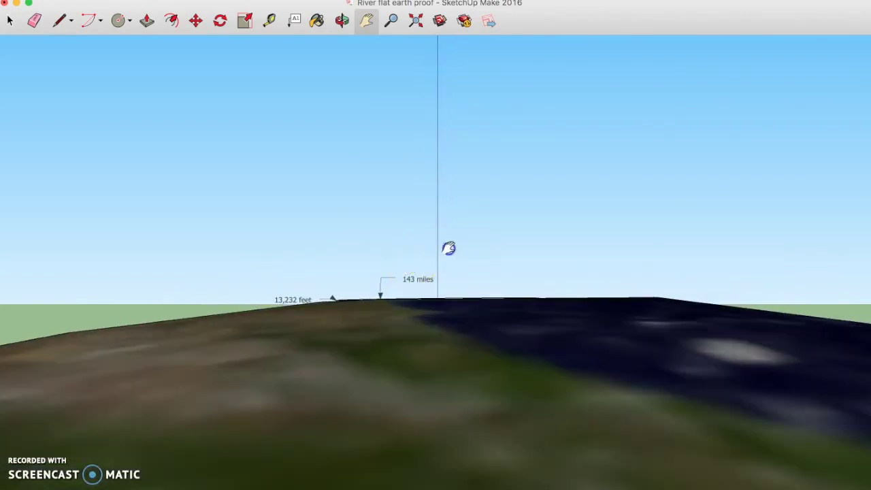
left_click_drag(449, 254, 449, 255)
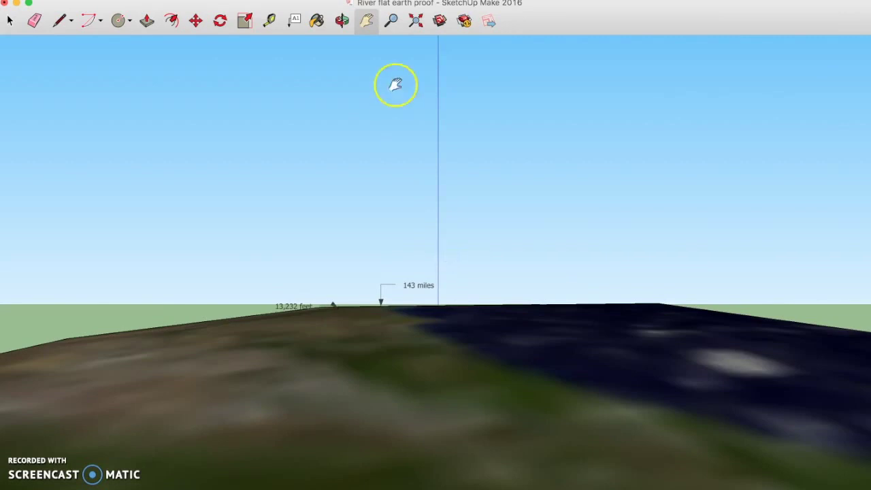
- Inspect the land's curve toward the horizon up close from a slightly raised viewpoint on the ocean side of the coast
left_click(342, 21)
left_click_drag(425, 143, 427, 161)
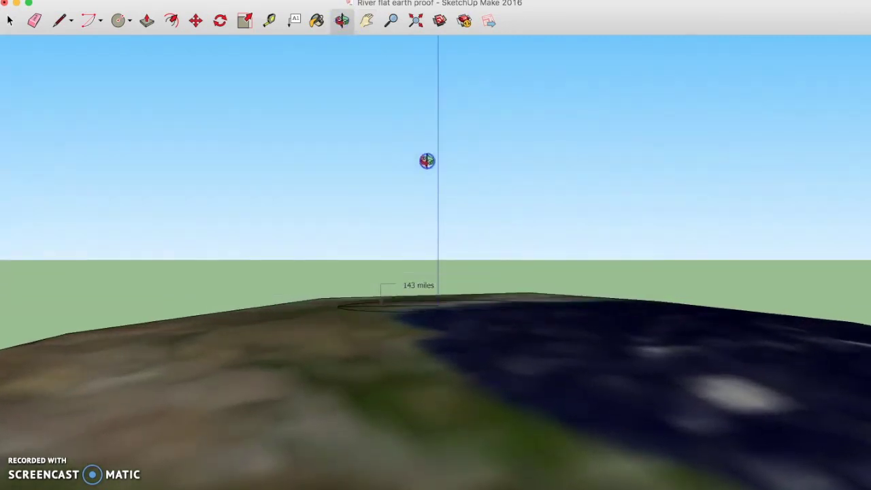
left_click_drag(436, 232, 439, 313)
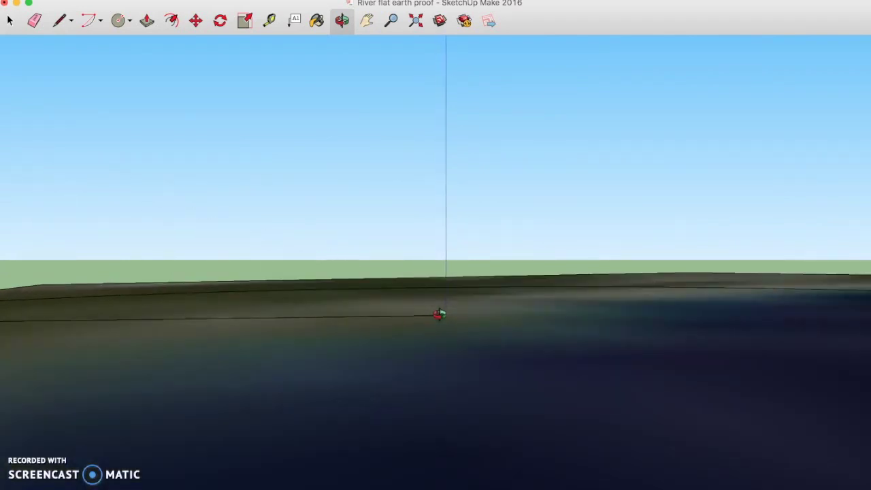
left_click(367, 21)
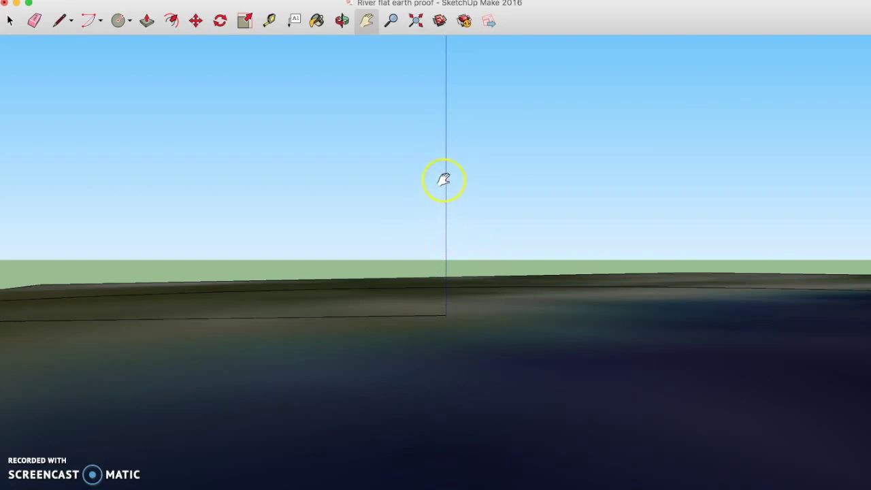
left_click_drag(443, 180, 443, 311)
left_click_drag(445, 239, 451, 416)
left_click_drag(443, 363, 444, 410)
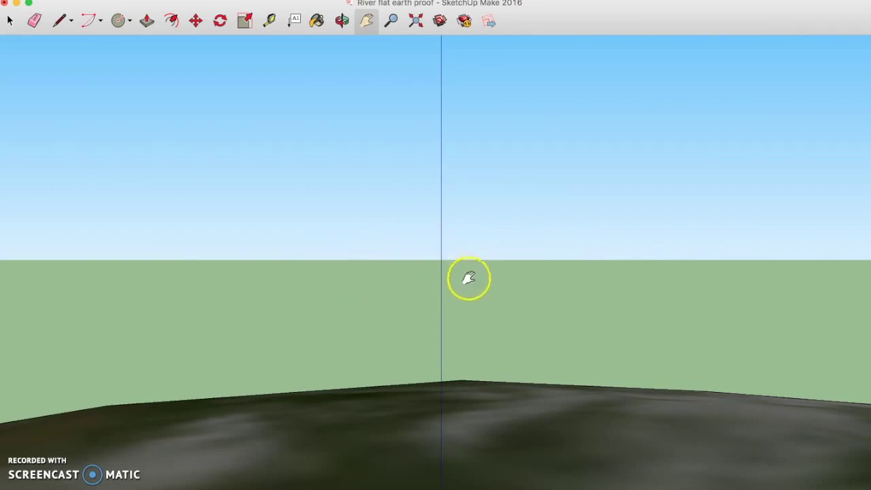
left_click_drag(456, 300, 461, 274)
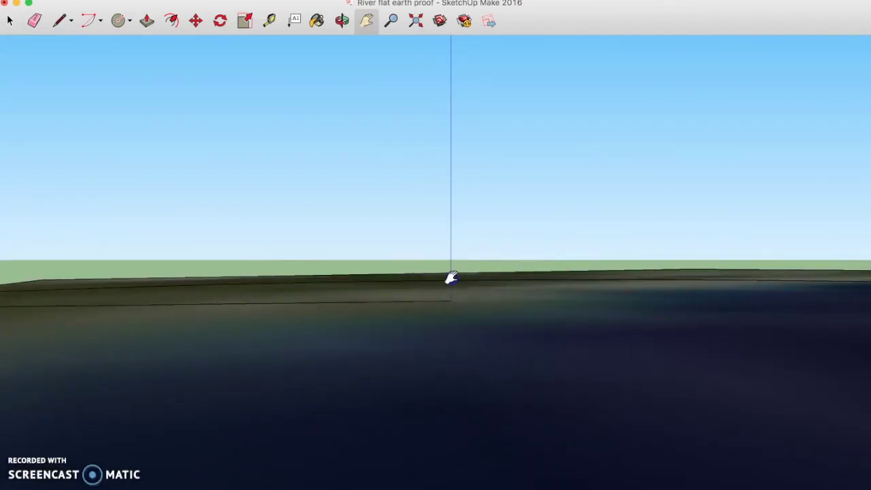
left_click_drag(448, 278, 450, 352)
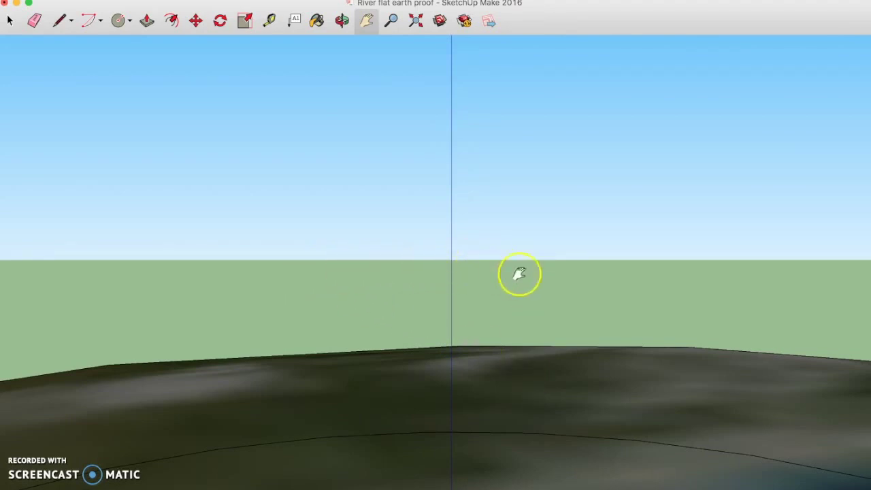
mouse_move(521, 406)
left_mouse_down()
mouse_move(524, 299)
mouse_move(524, 334)
mouse_move(510, 350)
mouse_move(517, 291)
mouse_move(513, 382)
mouse_move(517, 282)
mouse_move(517, 391)
left_mouse_up()
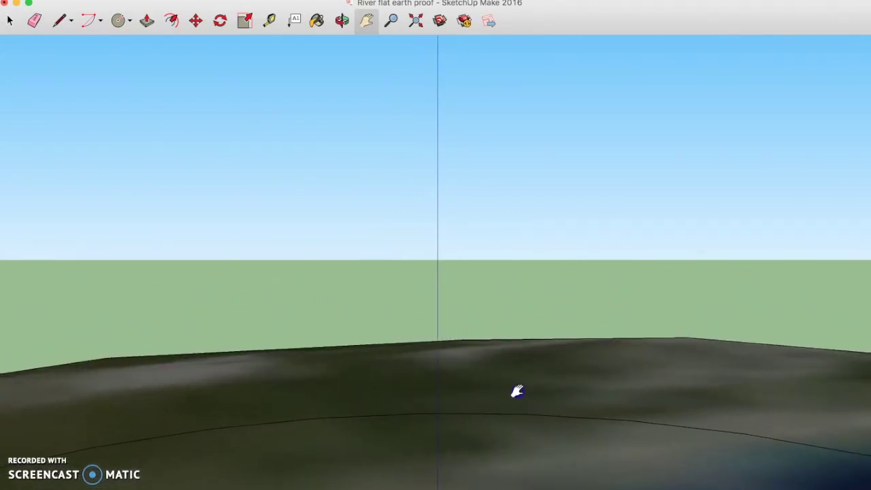